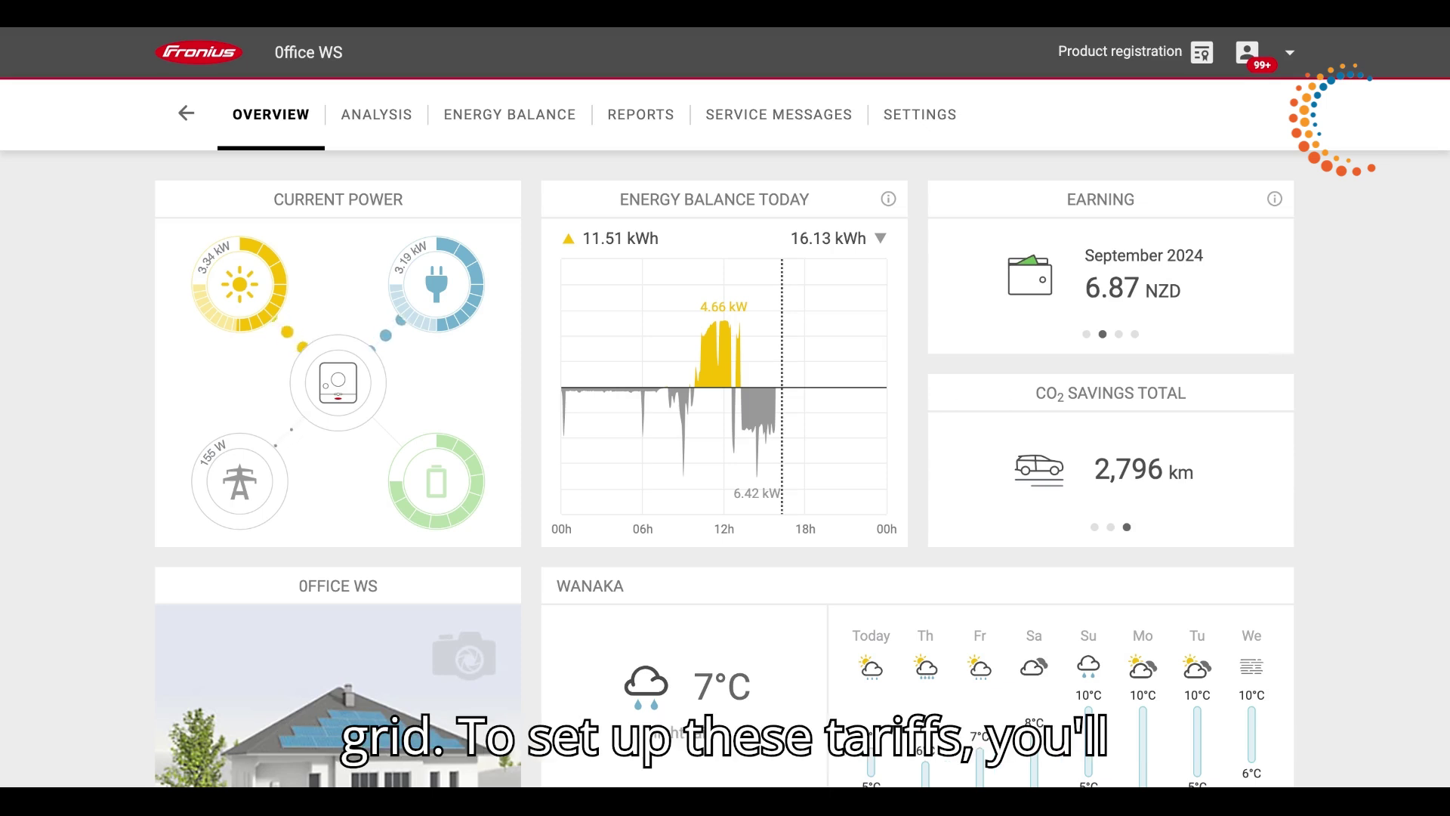
Go to the Office WS settings and show the Tariffs page with its empty reference and feed-in tables.
left_click(940, 134)
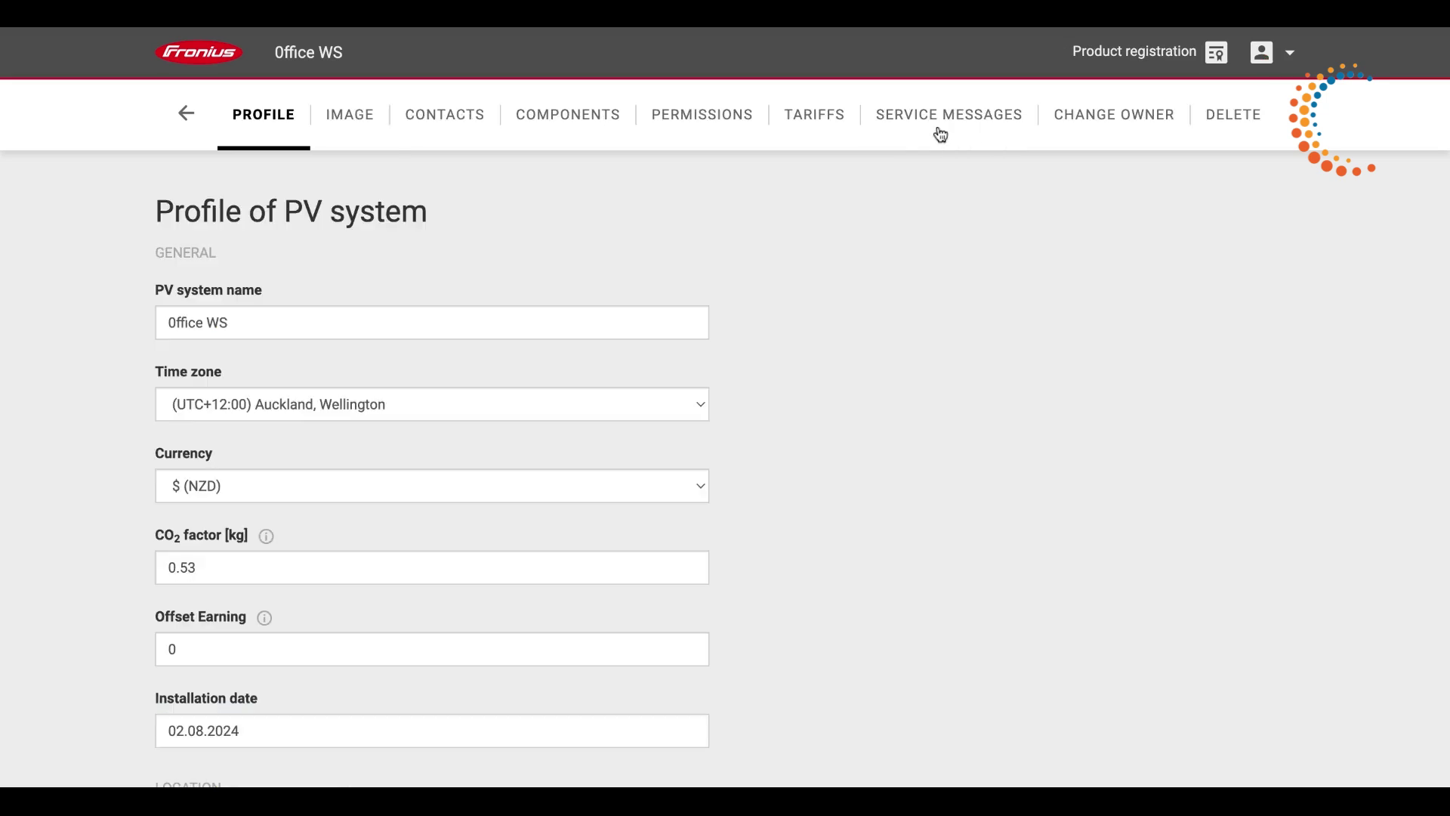
left_click(811, 147)
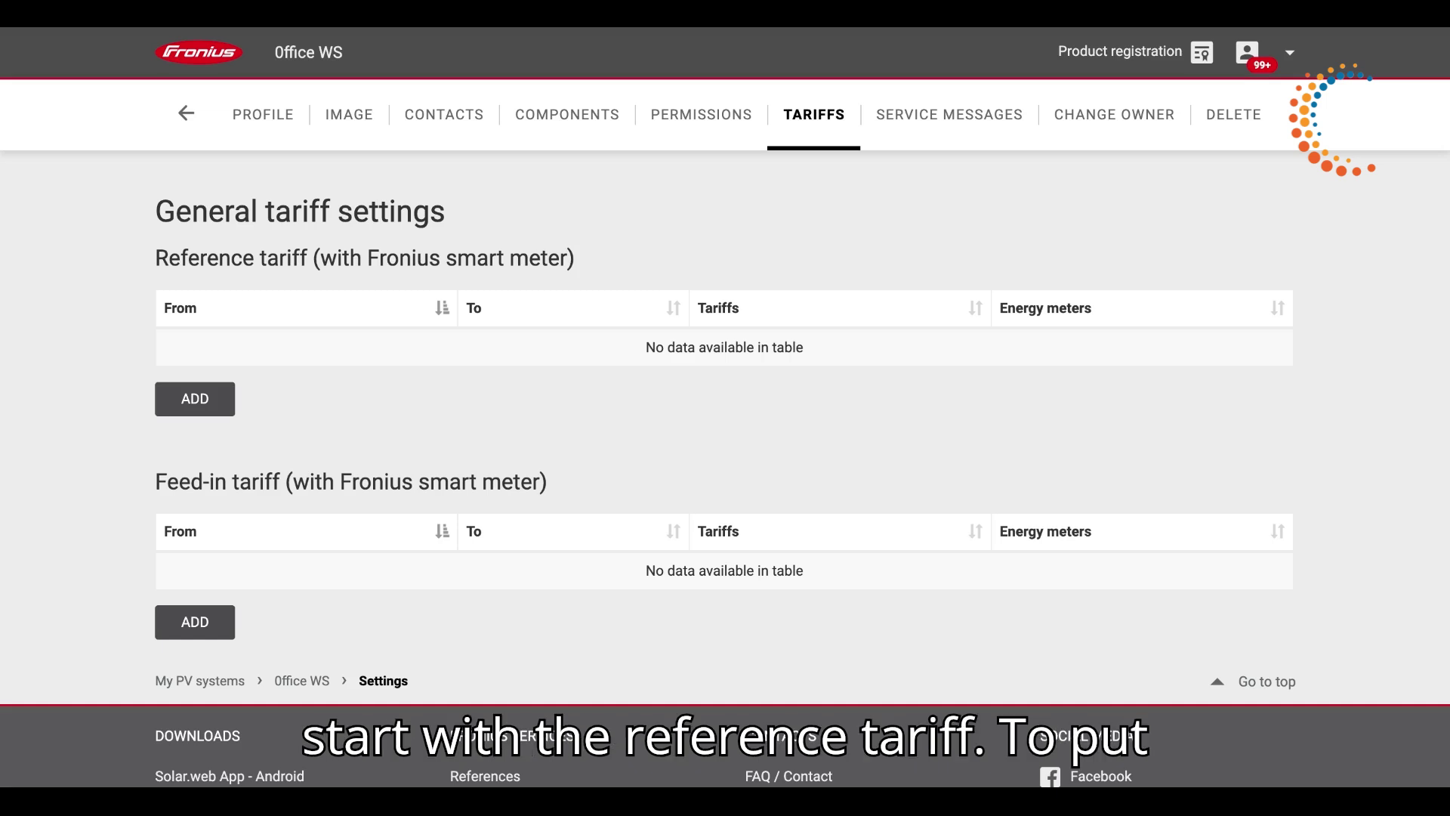
Add a new reference tariff valid from 05.08.2024 to 25.09.2025.
left_click(195, 401)
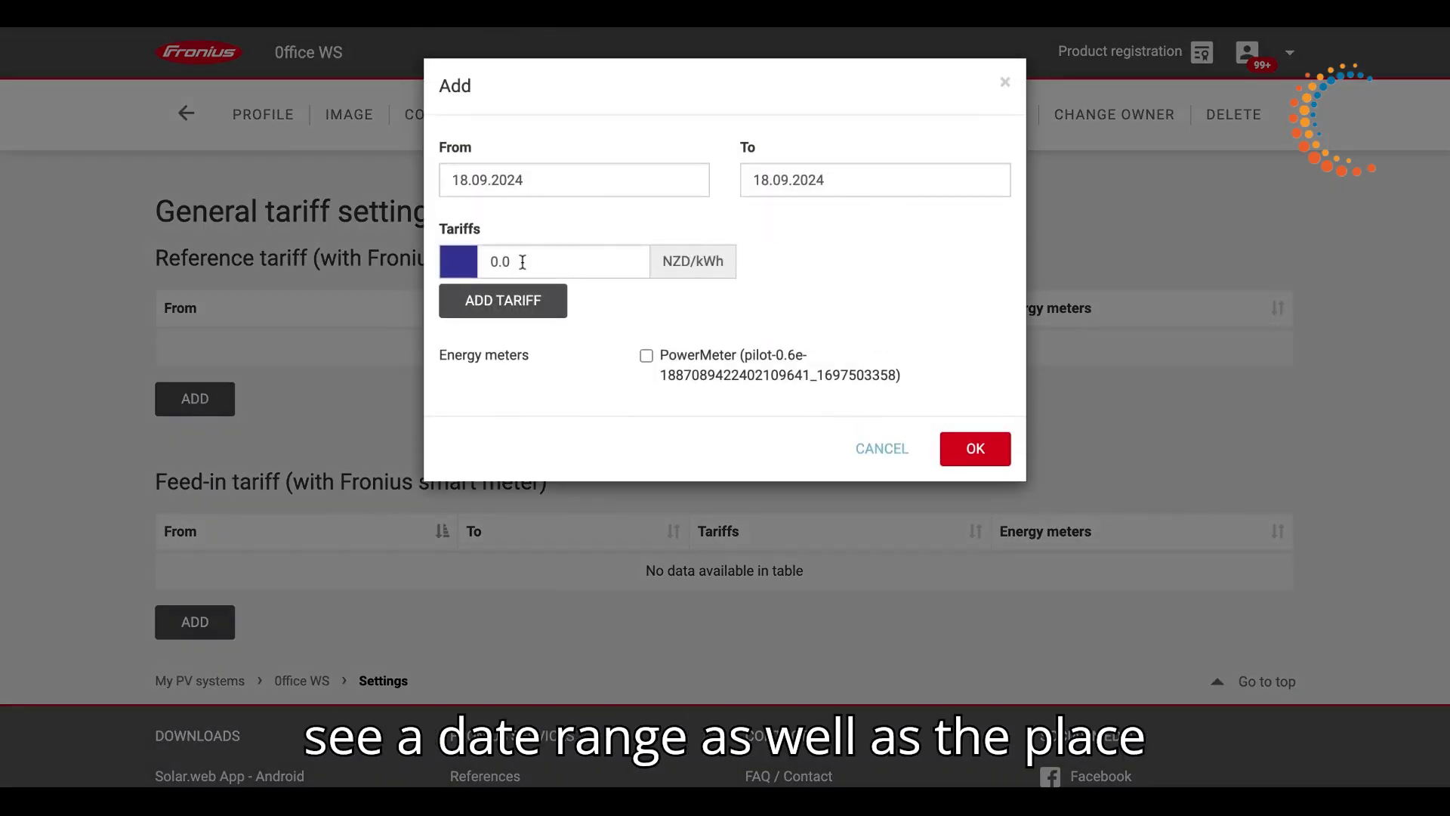
left_click(544, 185)
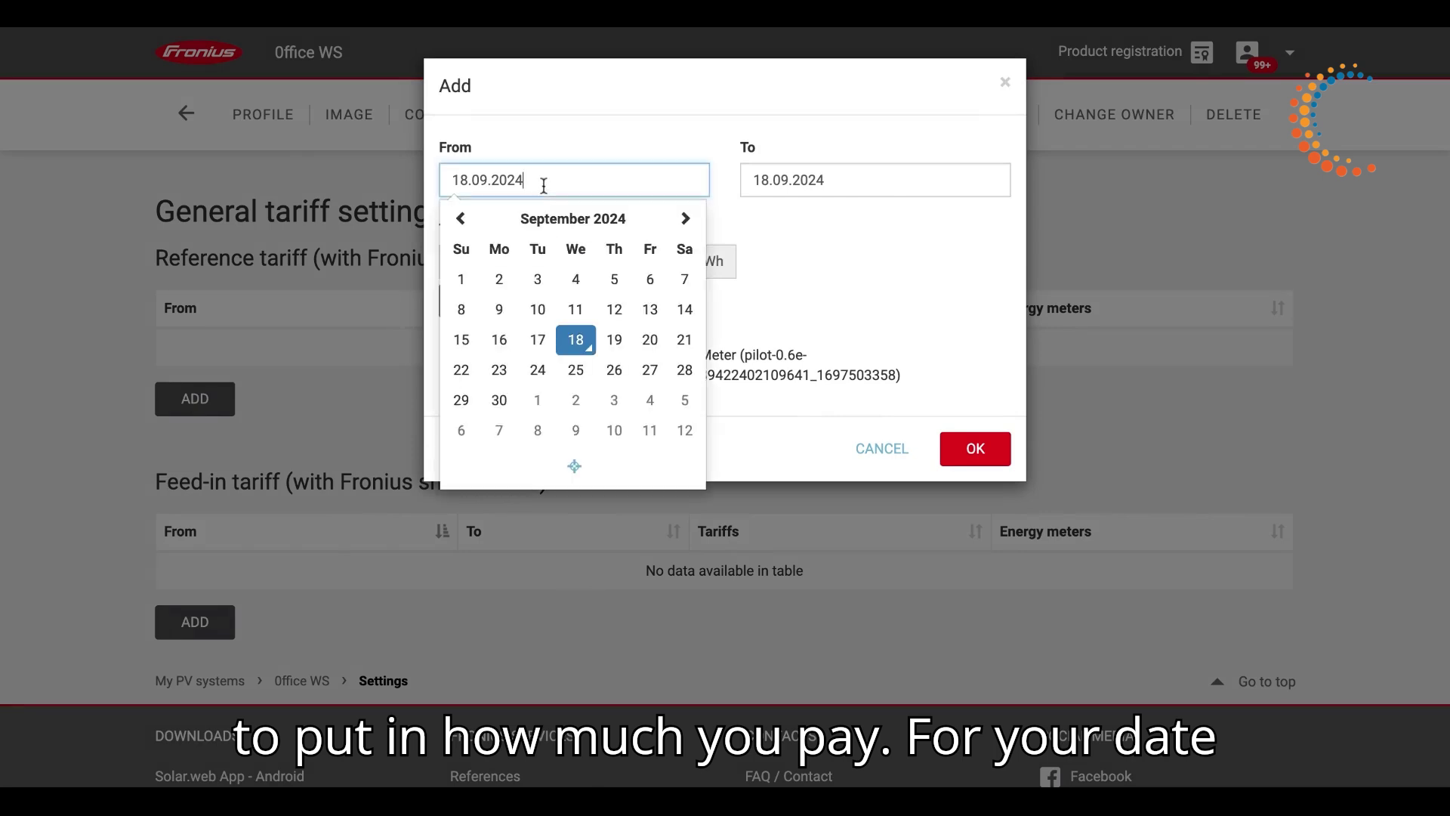
left_click(460, 218)
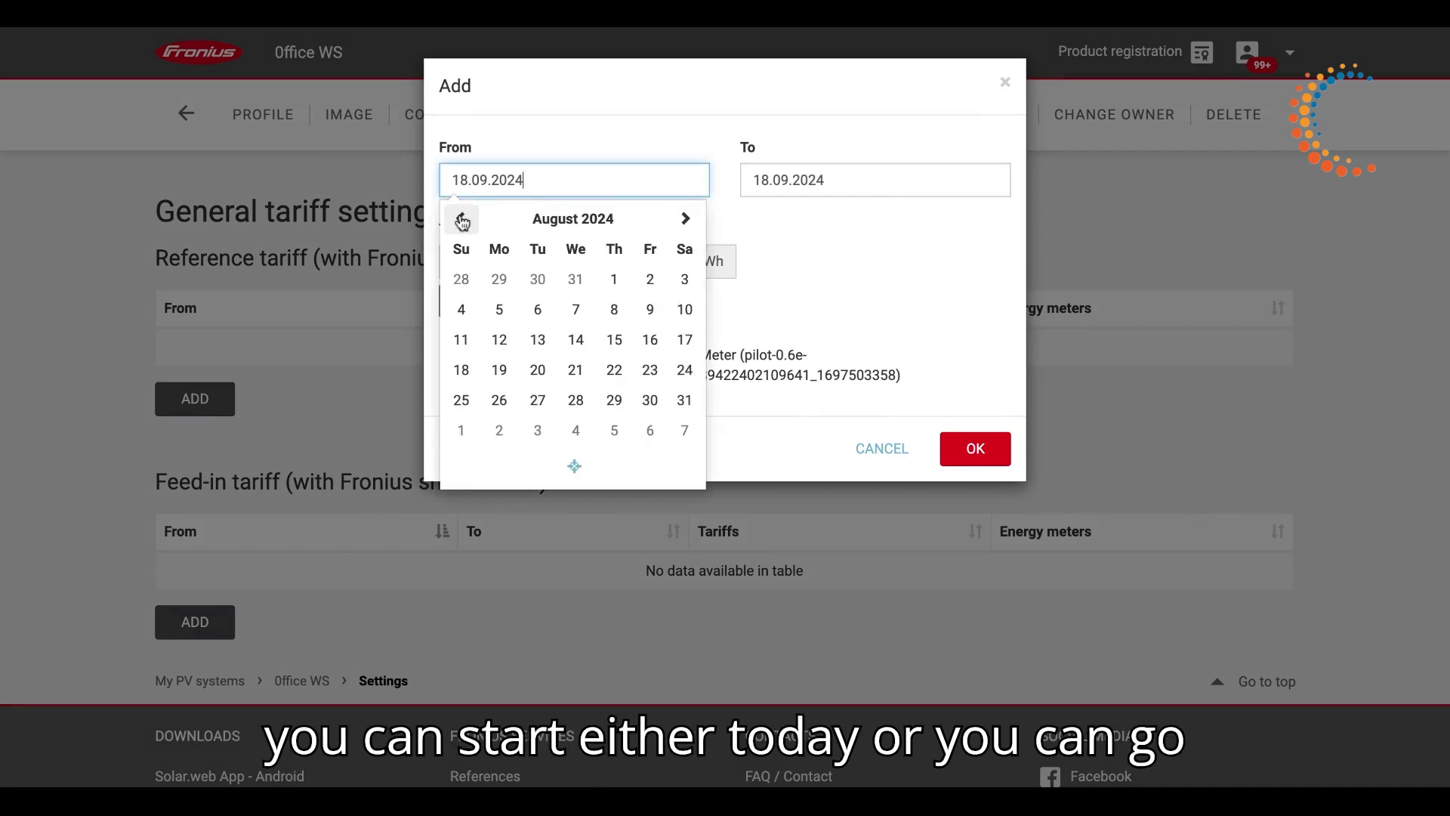
left_click(498, 309)
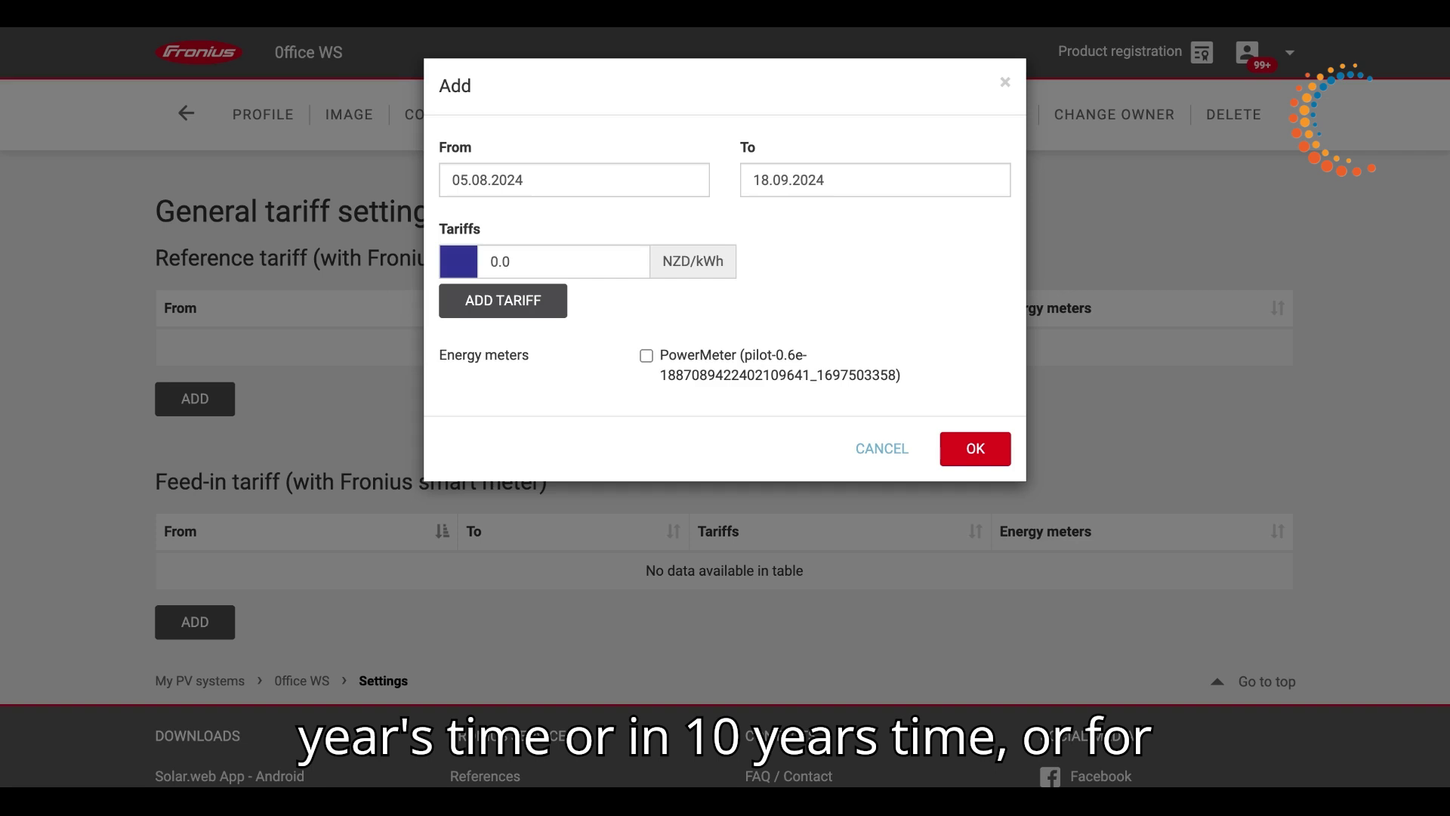
left_click(828, 180)
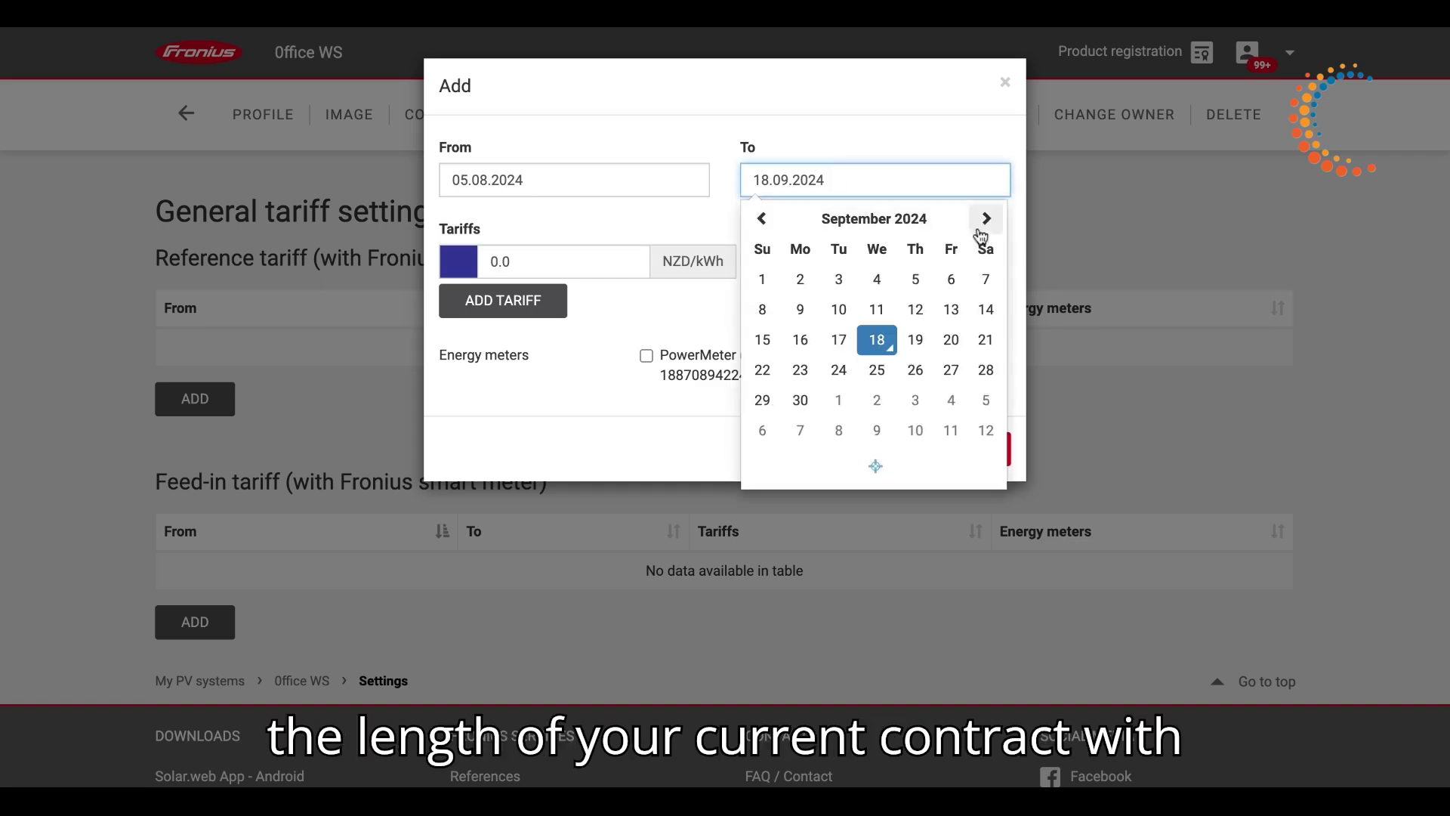
left_click(939, 230)
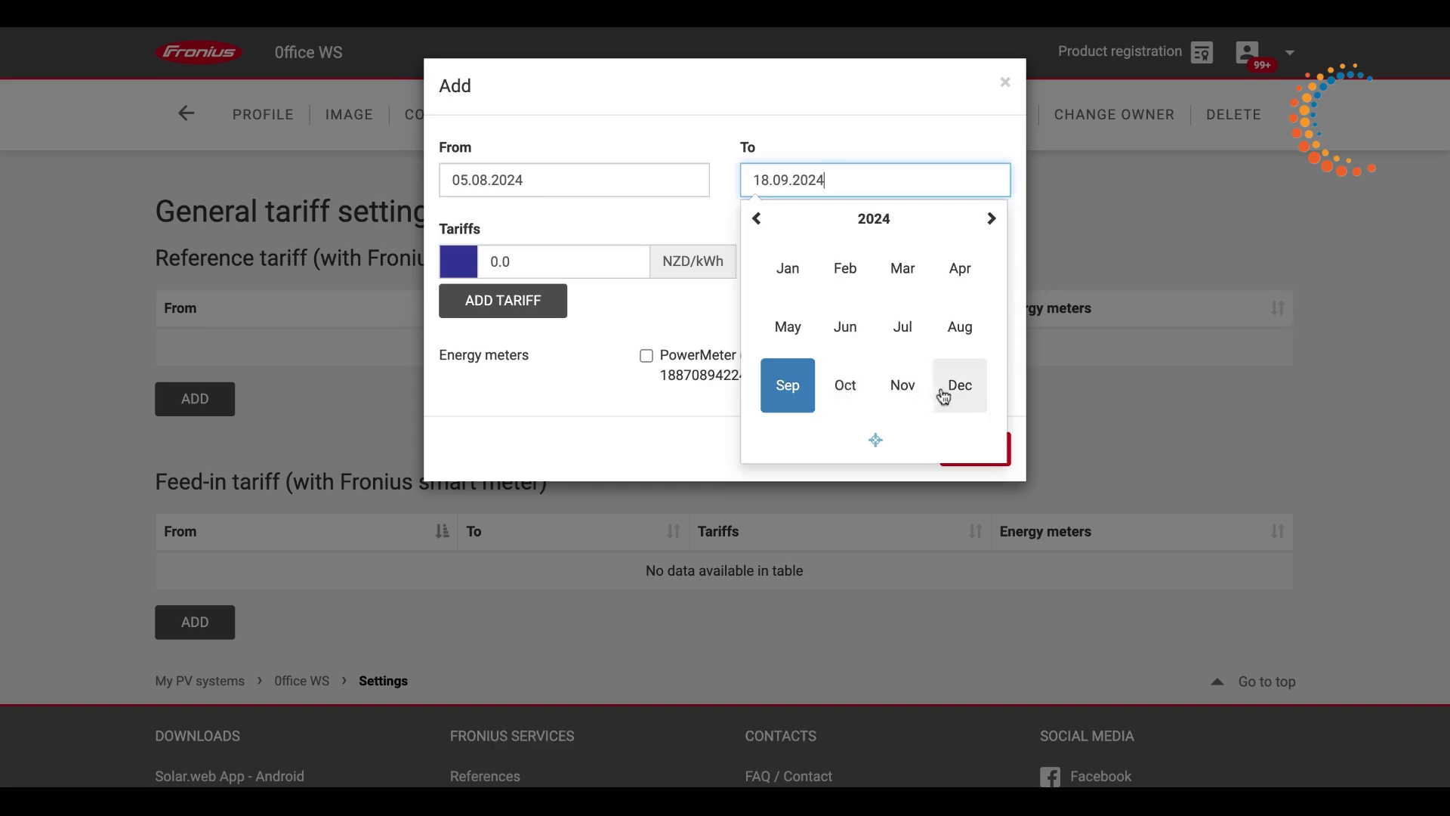
left_click(990, 218)
left_click(790, 386)
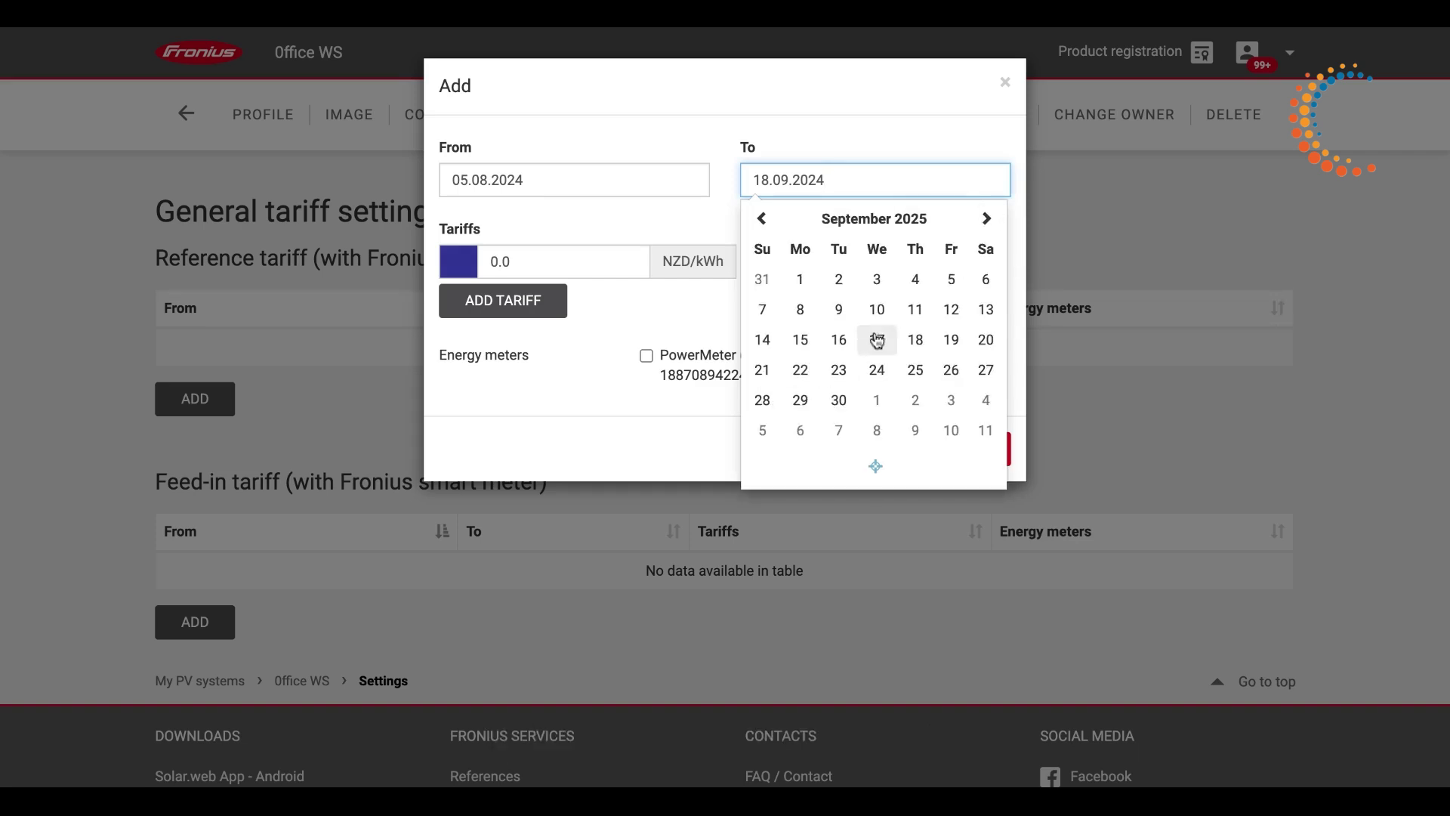
left_click(915, 369)
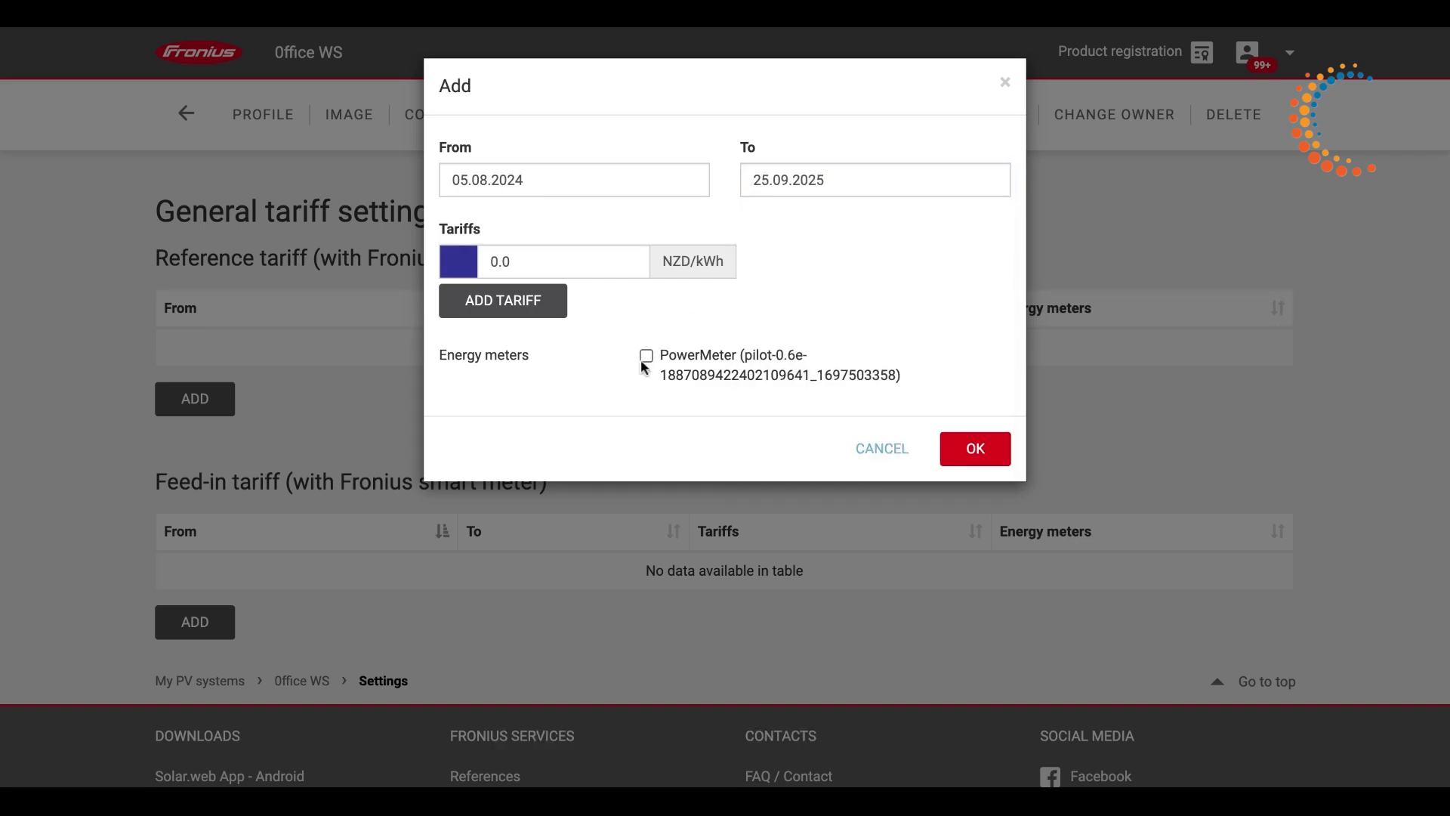
Set the reference tariff rate to 0.30 NZD/kWh.
left_click(596, 262)
key("BackSpace")
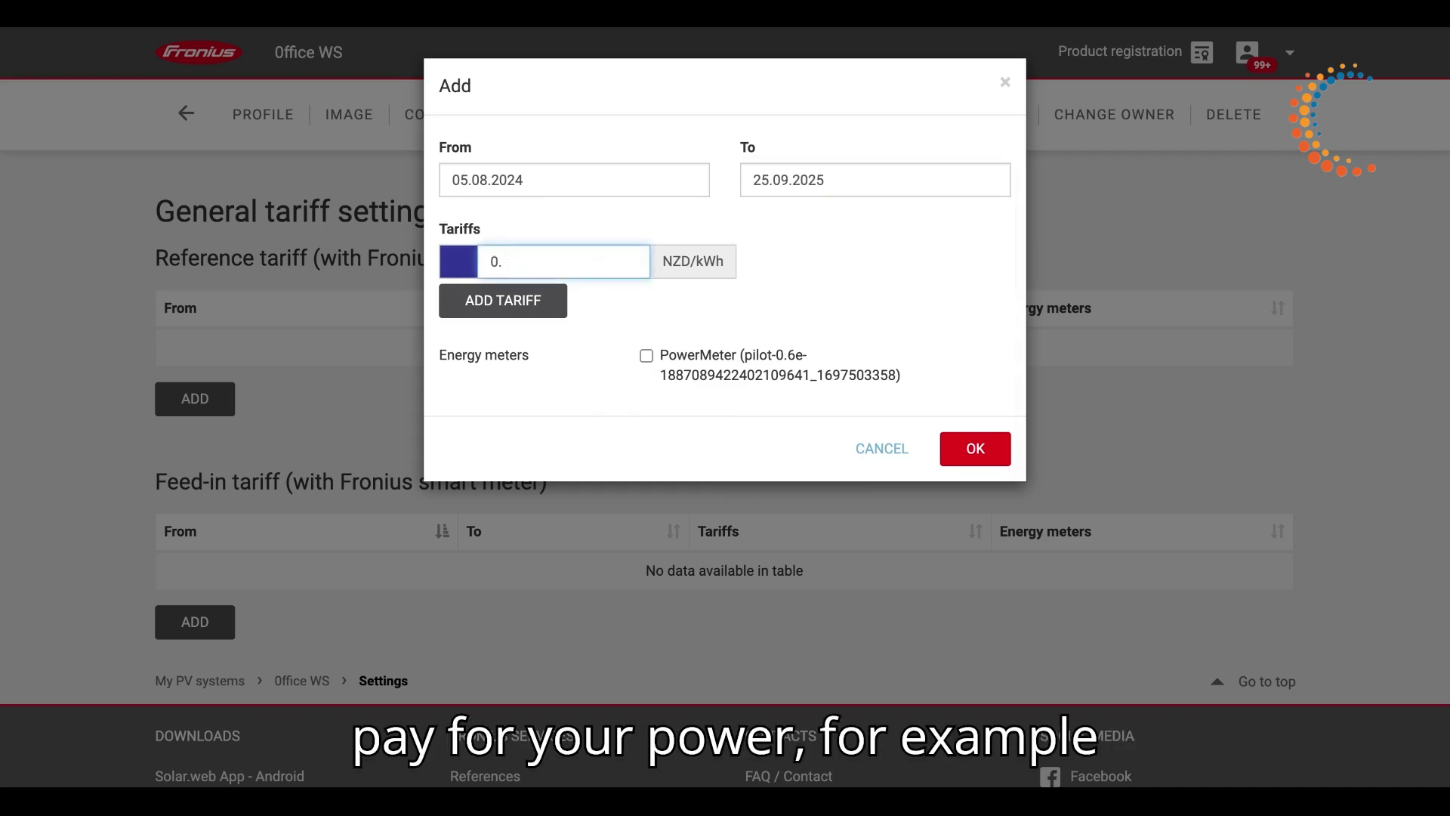
type("30")
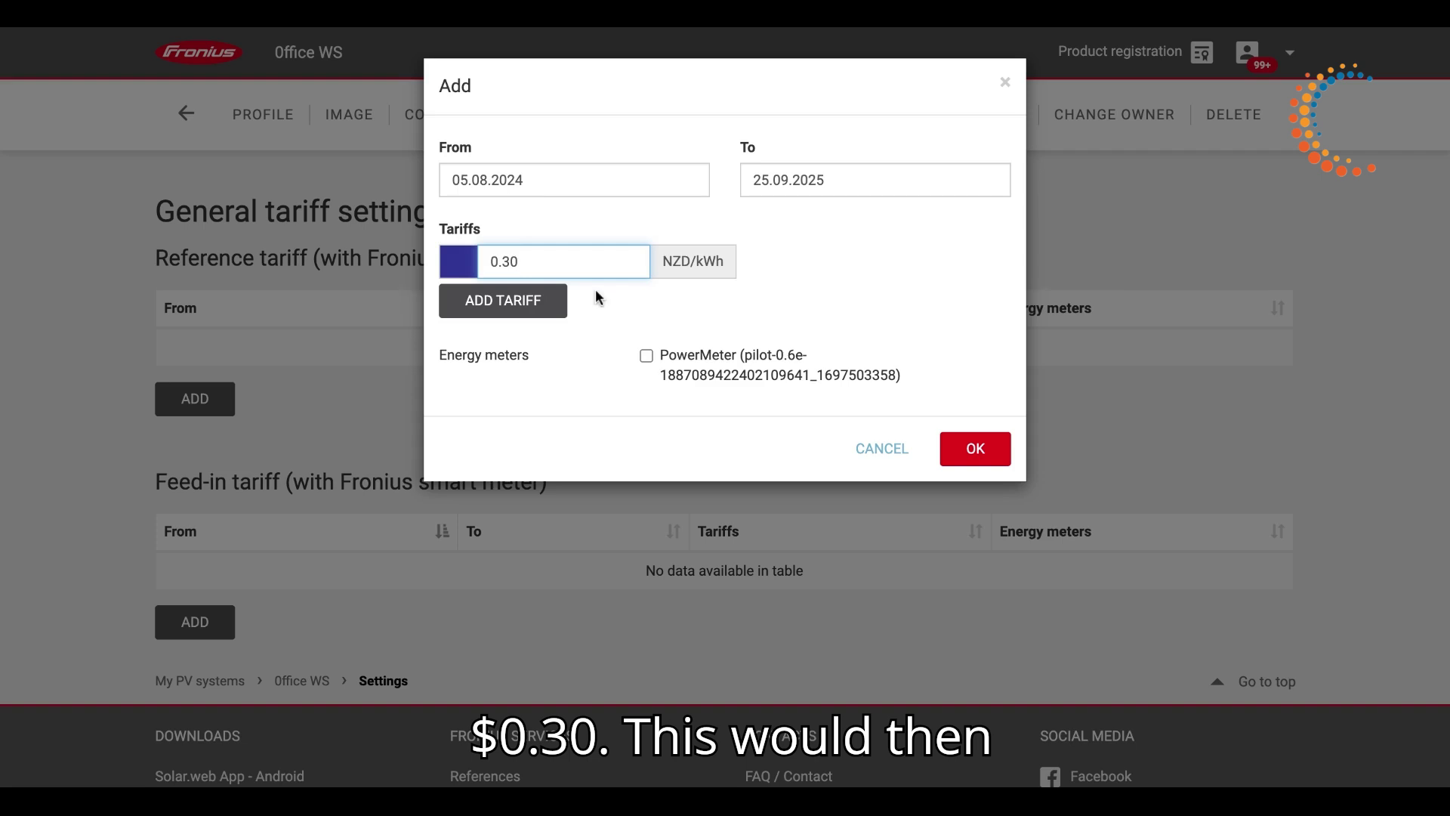
left_click(601, 301)
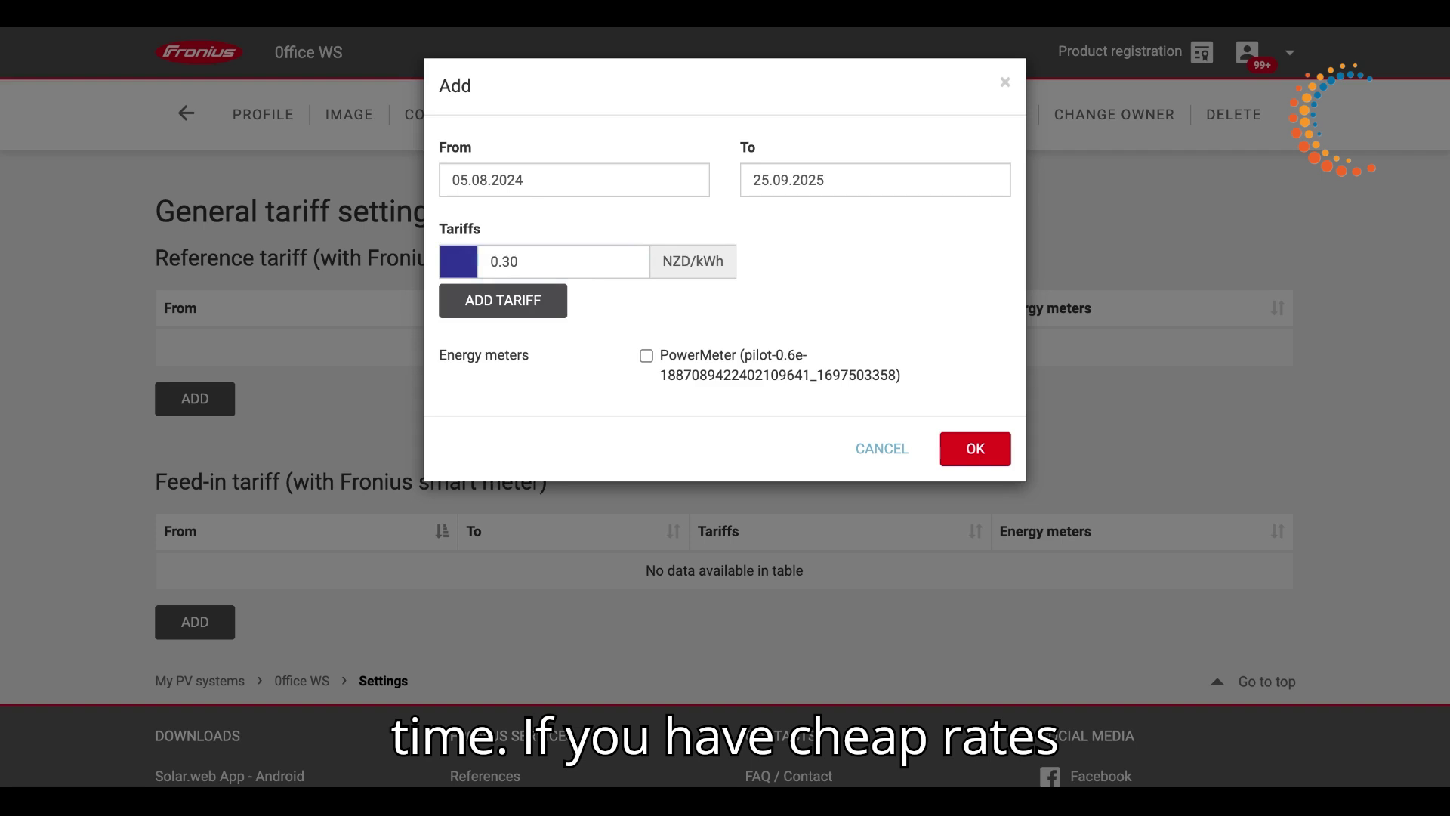
Add a 0.20 NZD/kWh rate for hours 1–2, 6, 22–24 and weekend daytime.
left_click(538, 312)
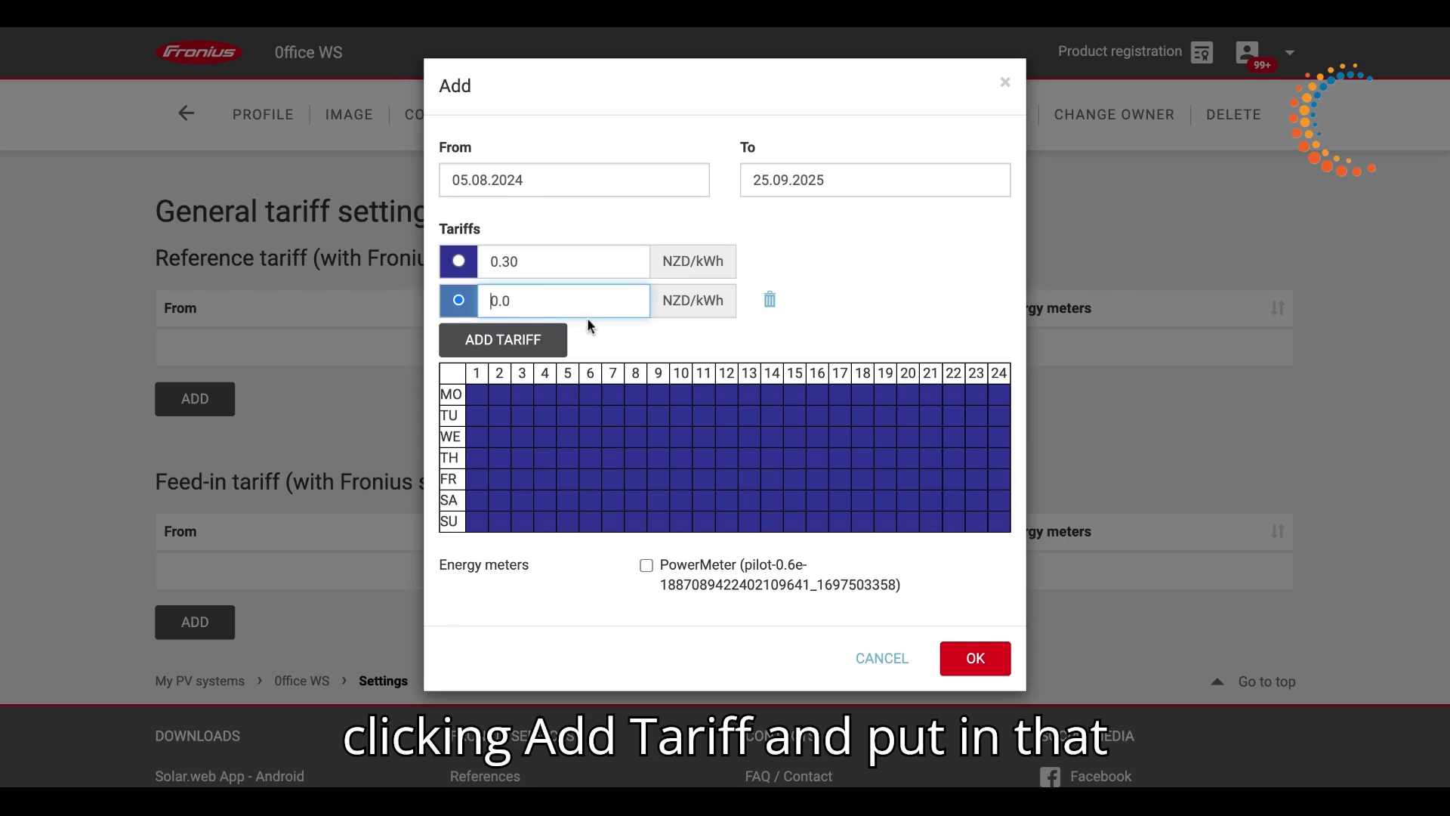
key("BackSpace")
type("20")
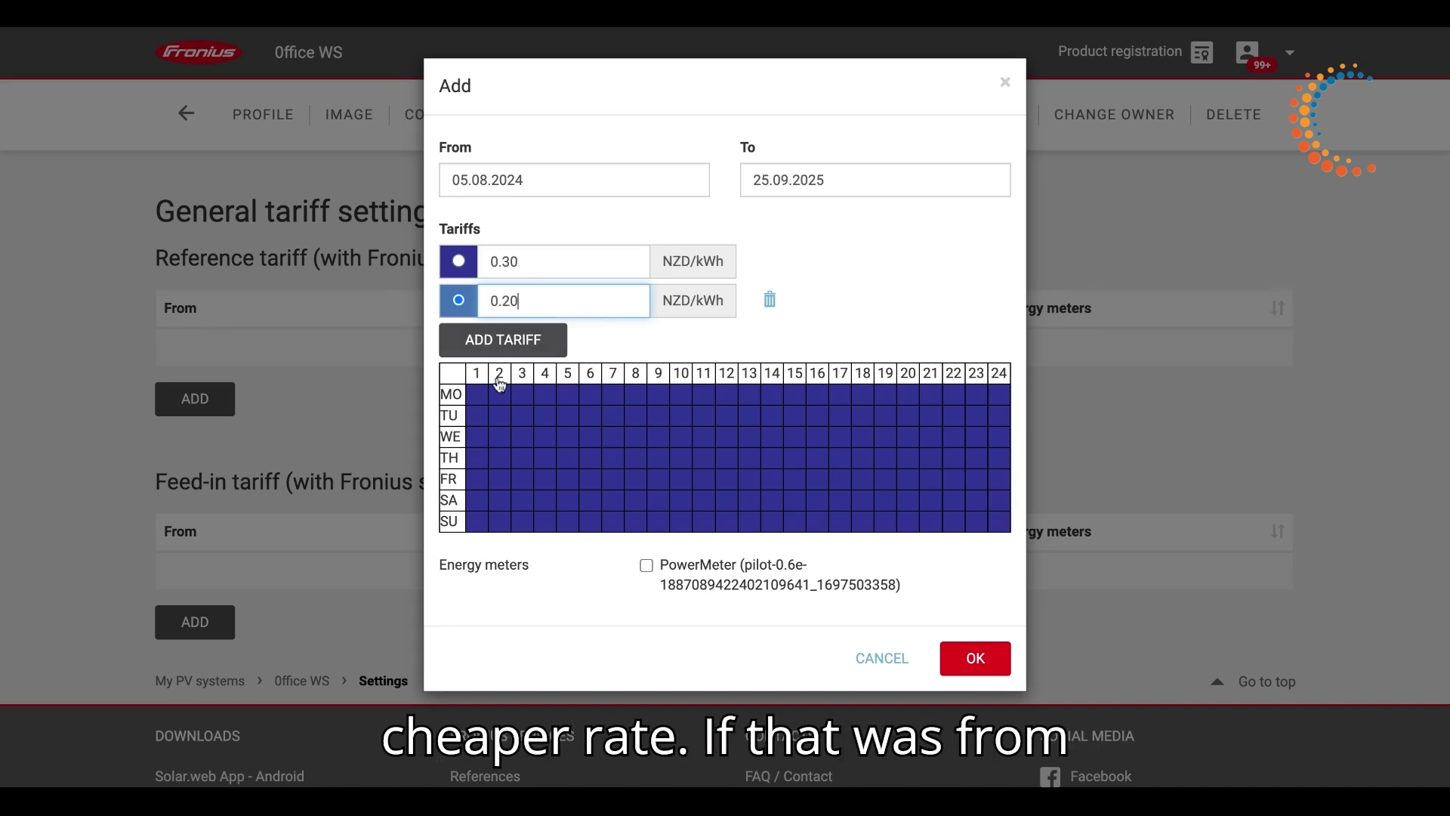
left_click_drag(479, 376, 590, 378)
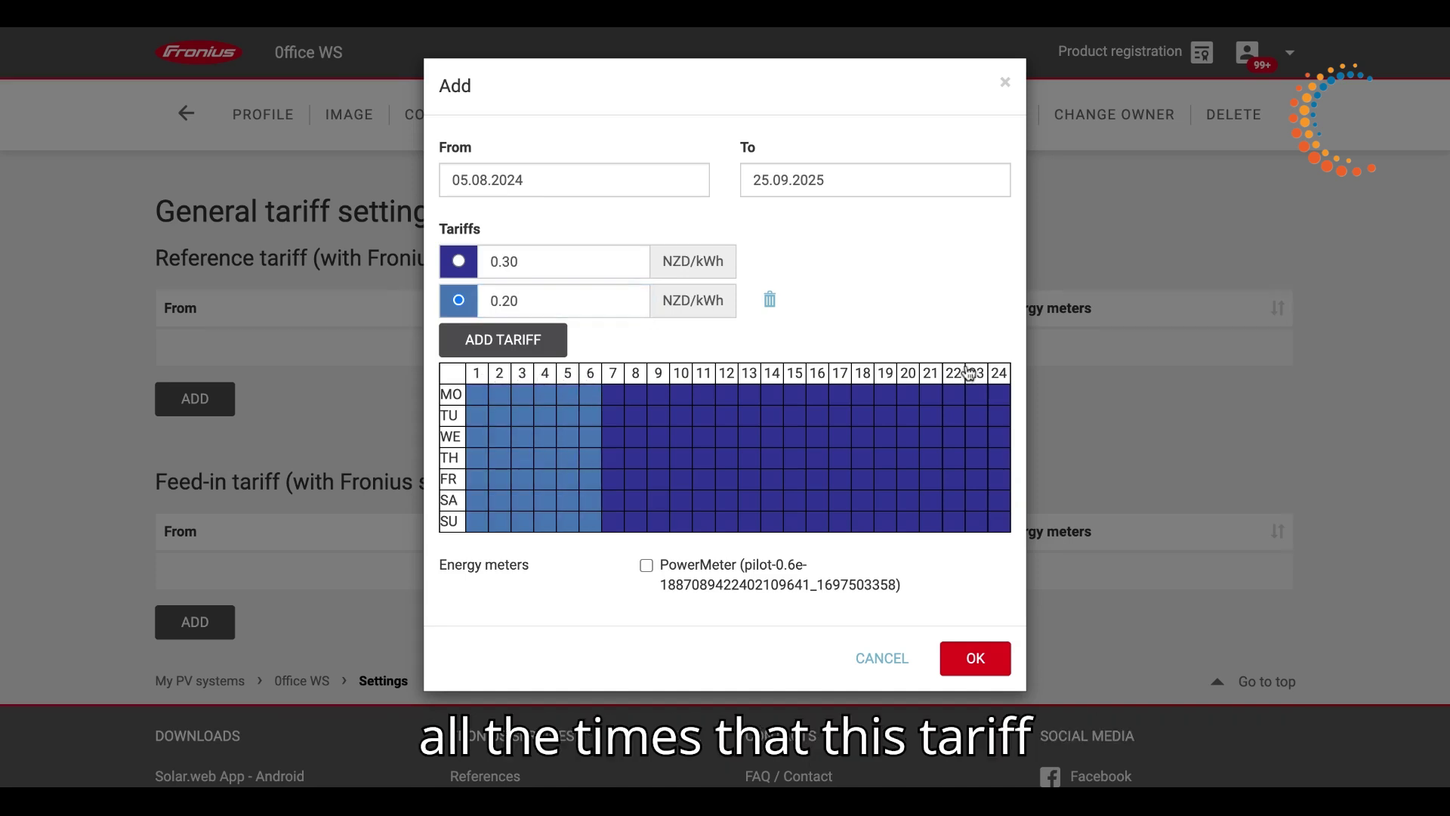
left_click(931, 376)
left_click_drag(953, 376, 1011, 376)
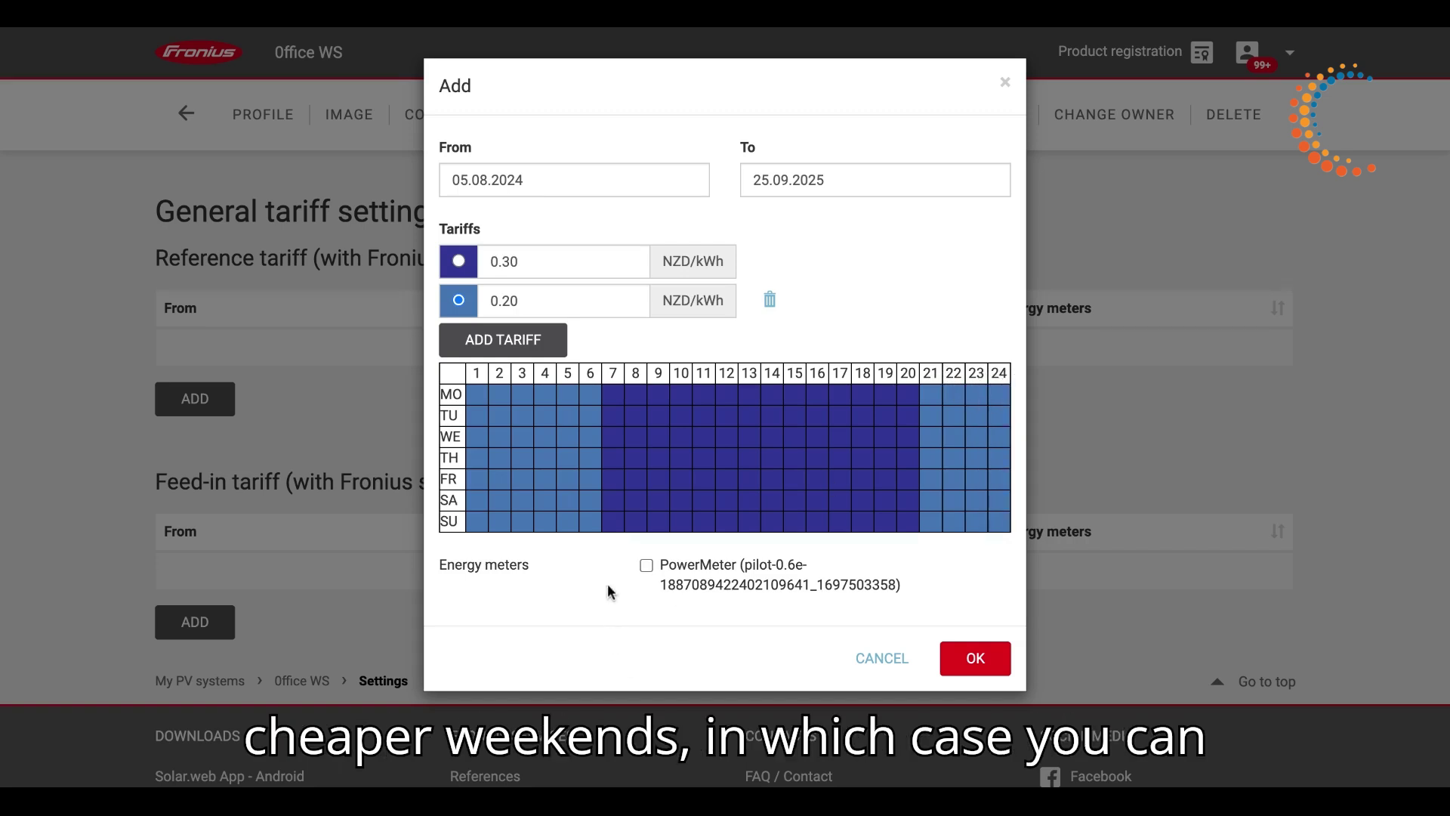
left_click_drag(615, 501, 902, 525)
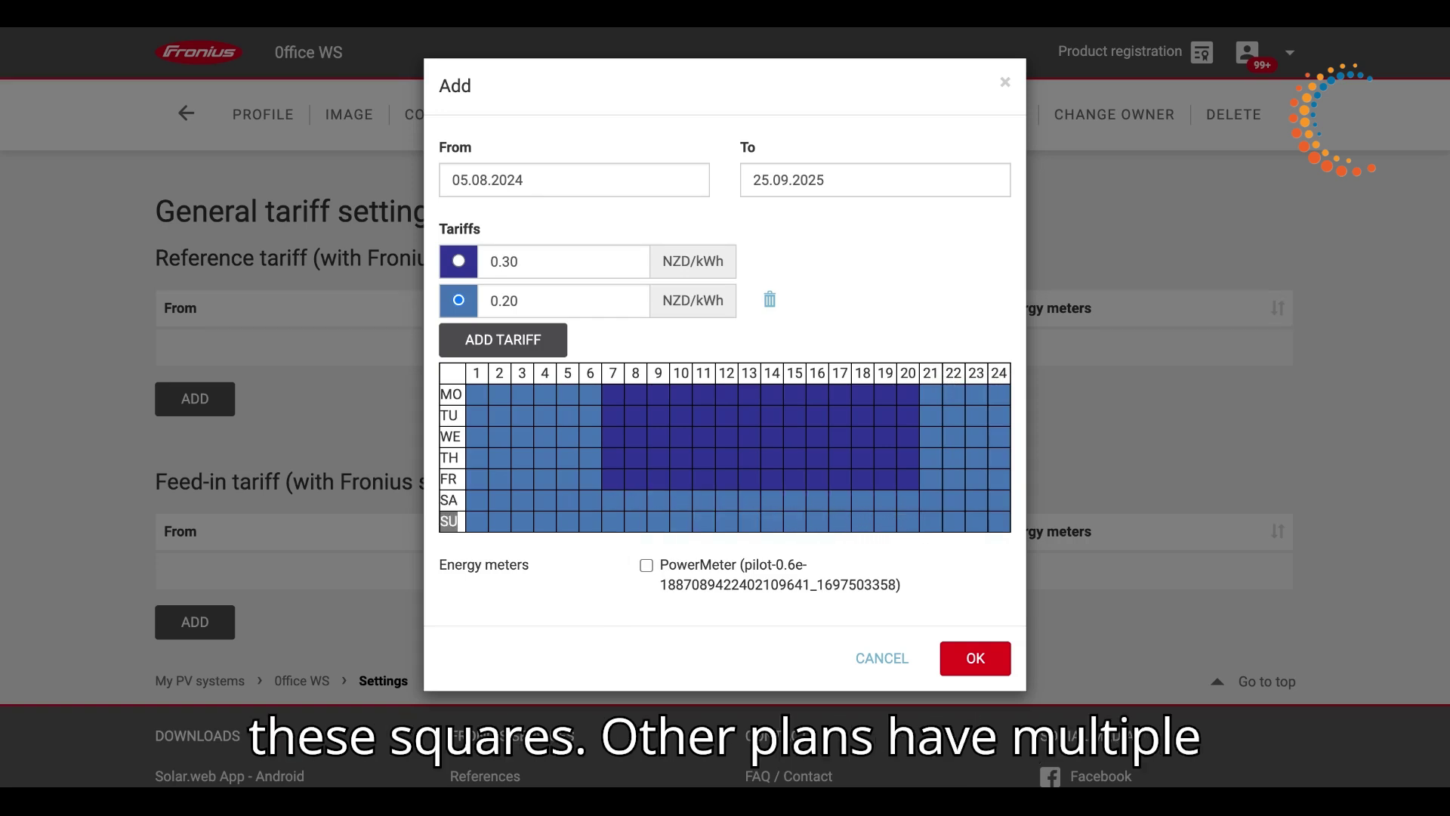
Add a 0.18 NZD/kWh rate for early mornings Monday–Saturday and hours 23–24 daily.
left_click(495, 341)
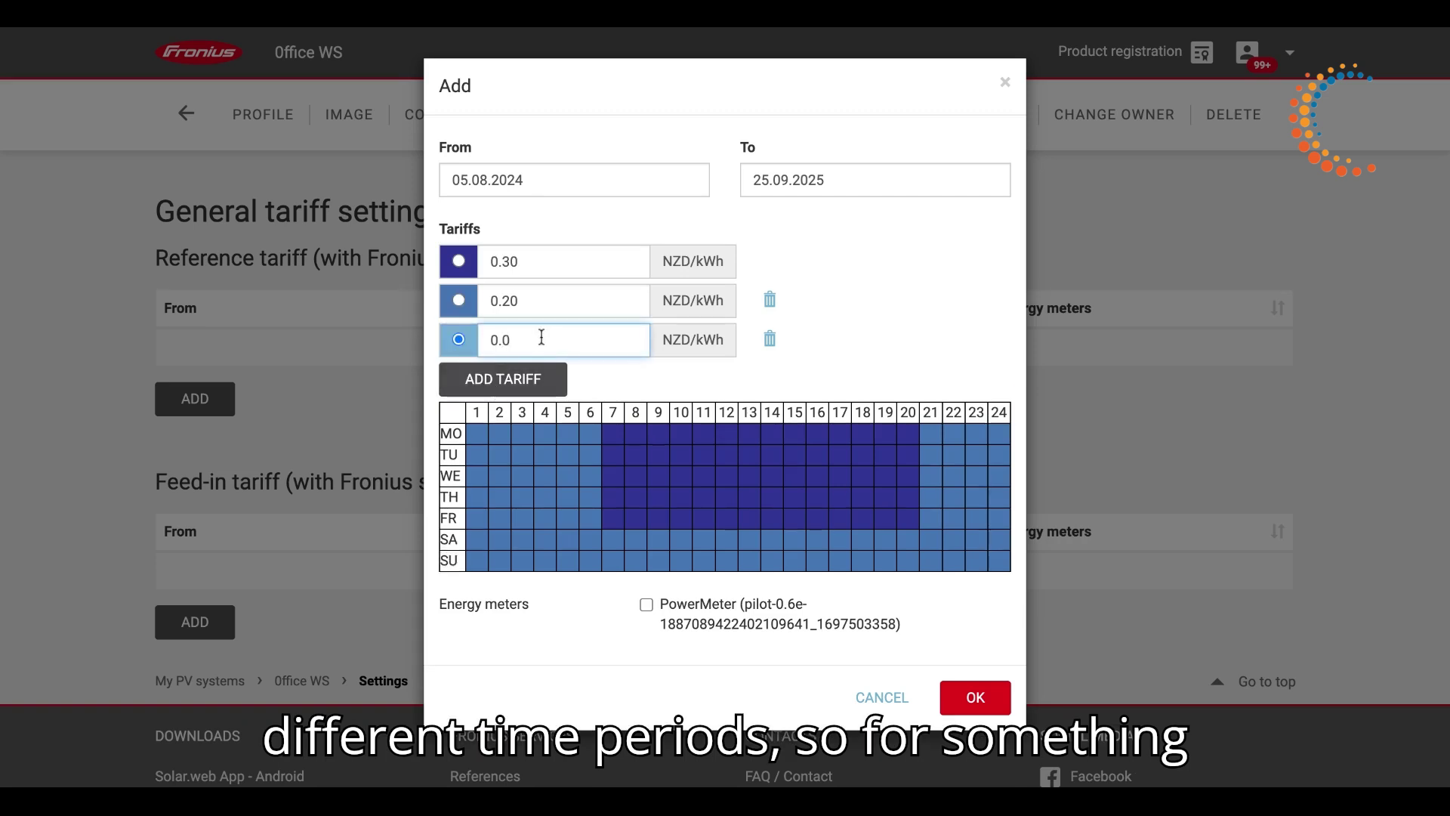
key("BackSpace")
type("18")
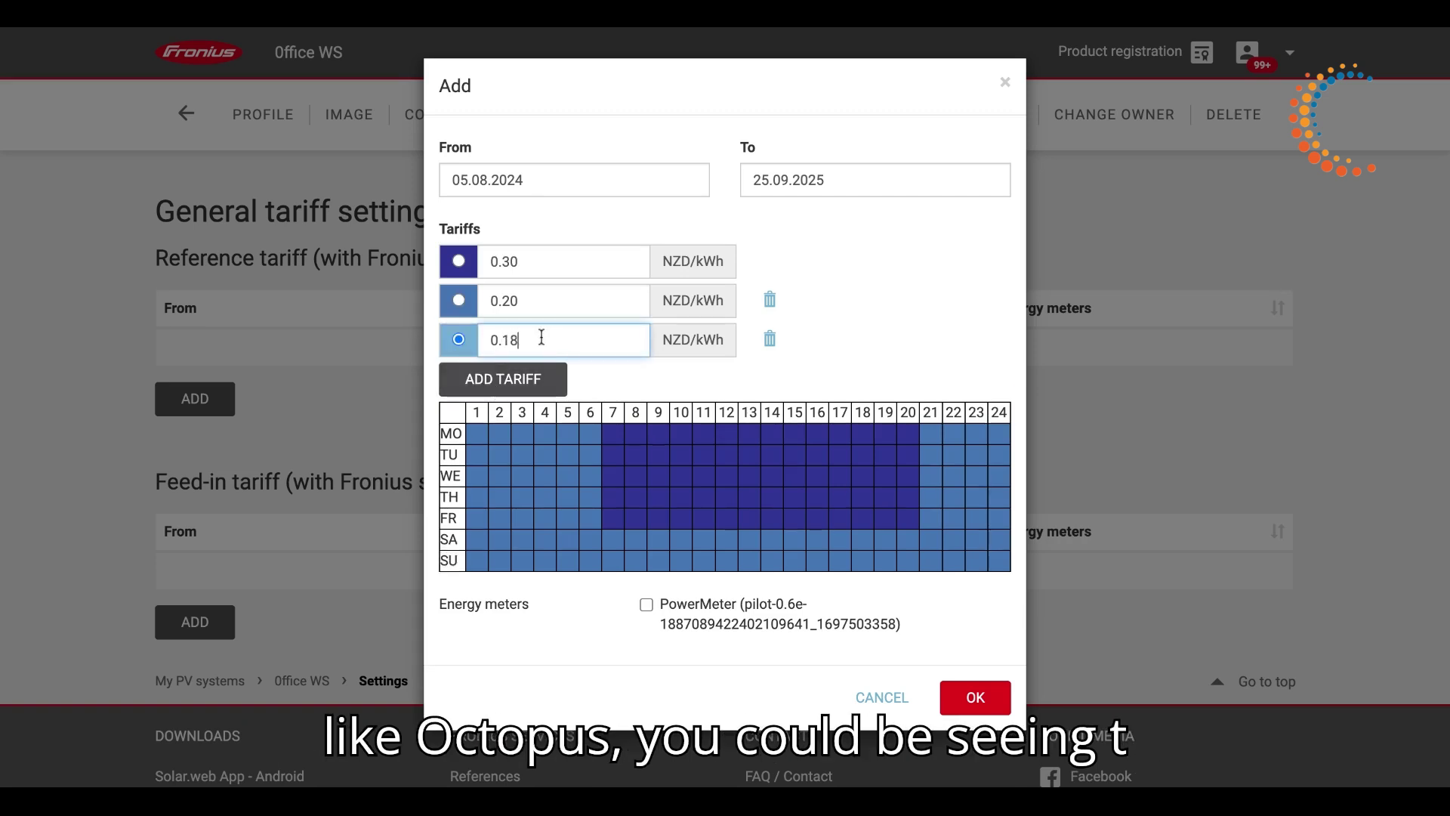
left_click_drag(476, 434, 593, 559)
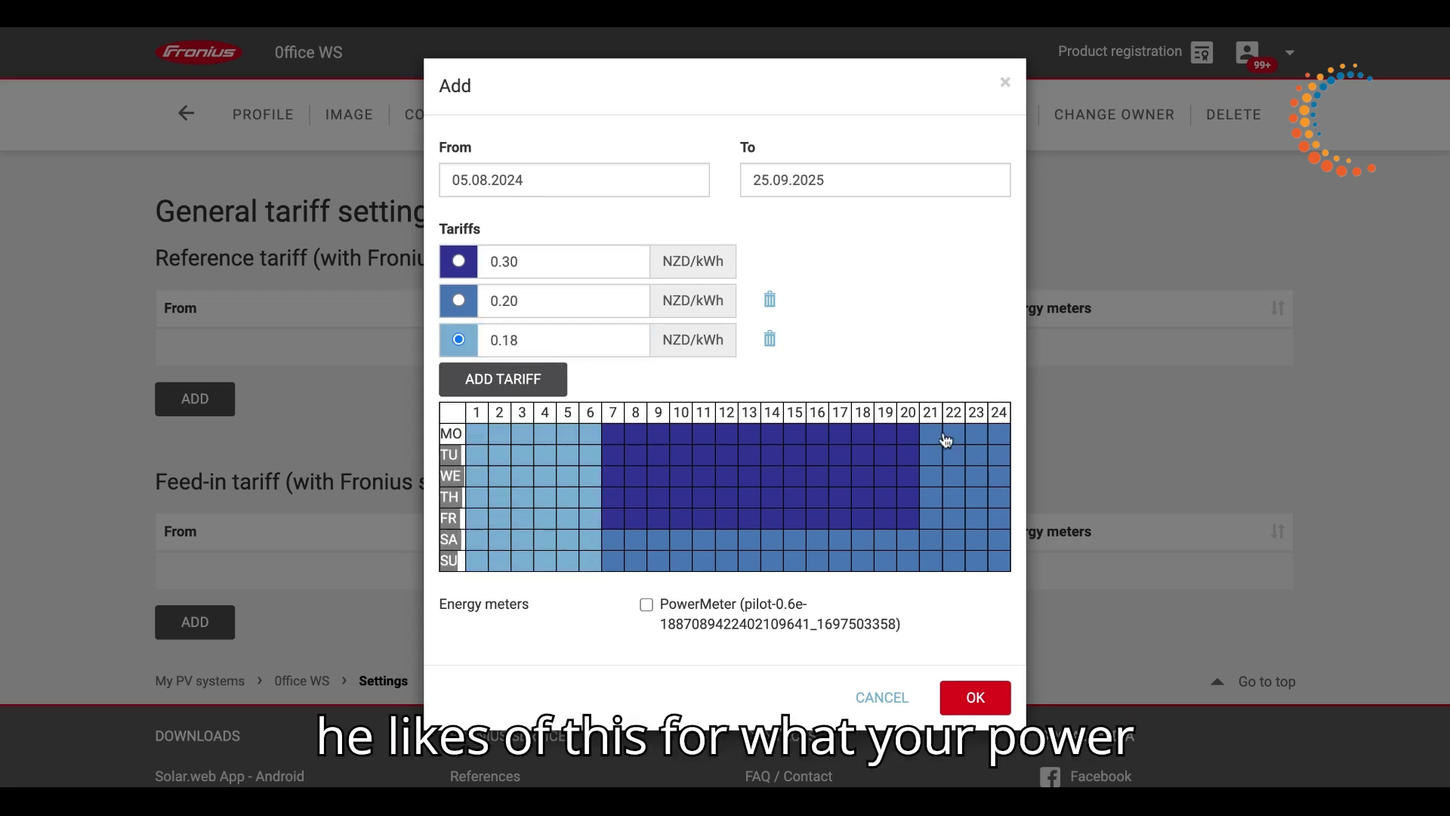
left_click_drag(980, 441, 999, 560)
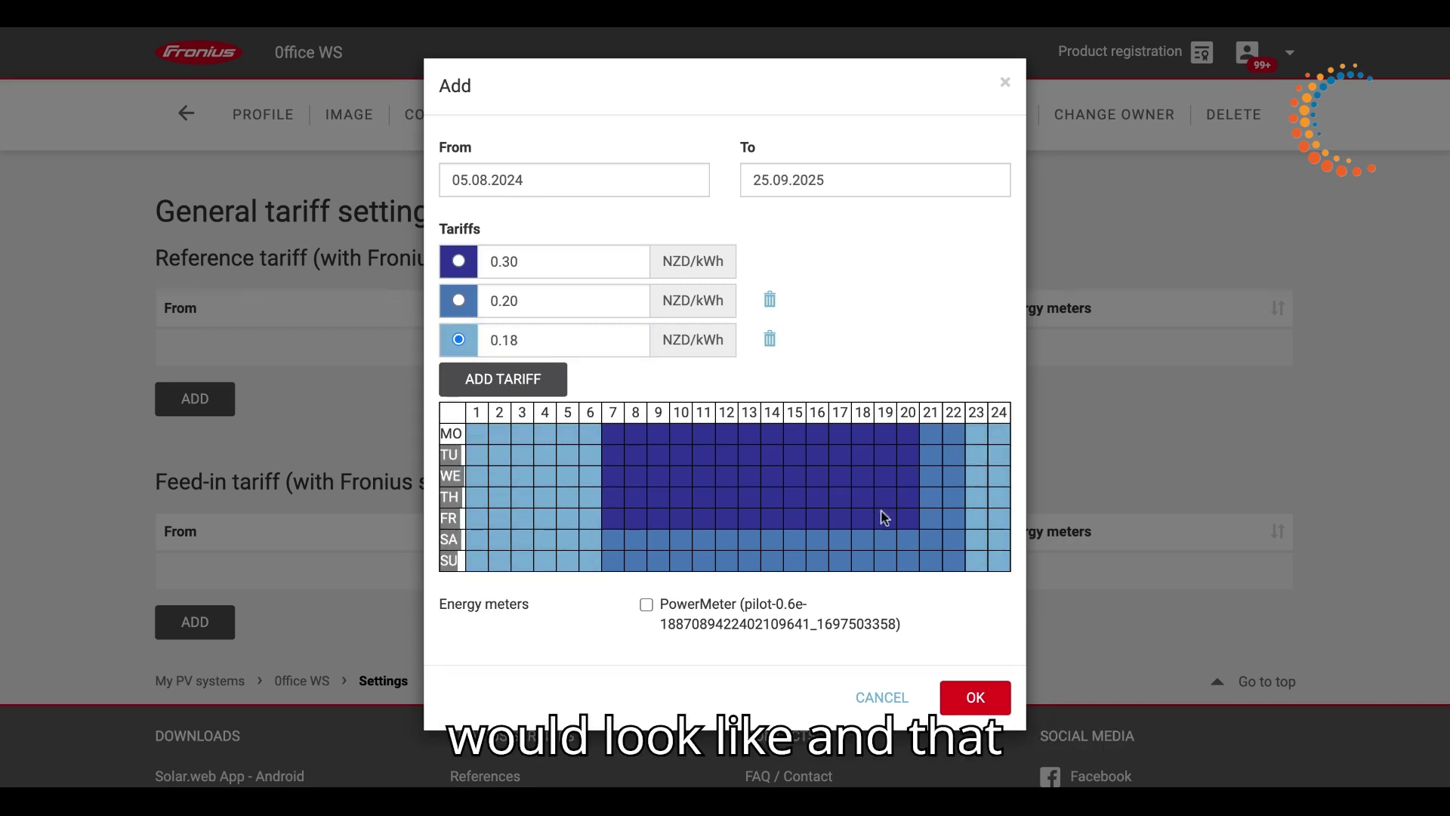
Give midday weekday hours the 0.20 rate, link the PowerMeter, and save the reference tariff.
left_click(546, 312)
mouse_move(705, 432)
left_mouse_down()
mouse_move(788, 474)
mouse_move(822, 534)
left_mouse_up()
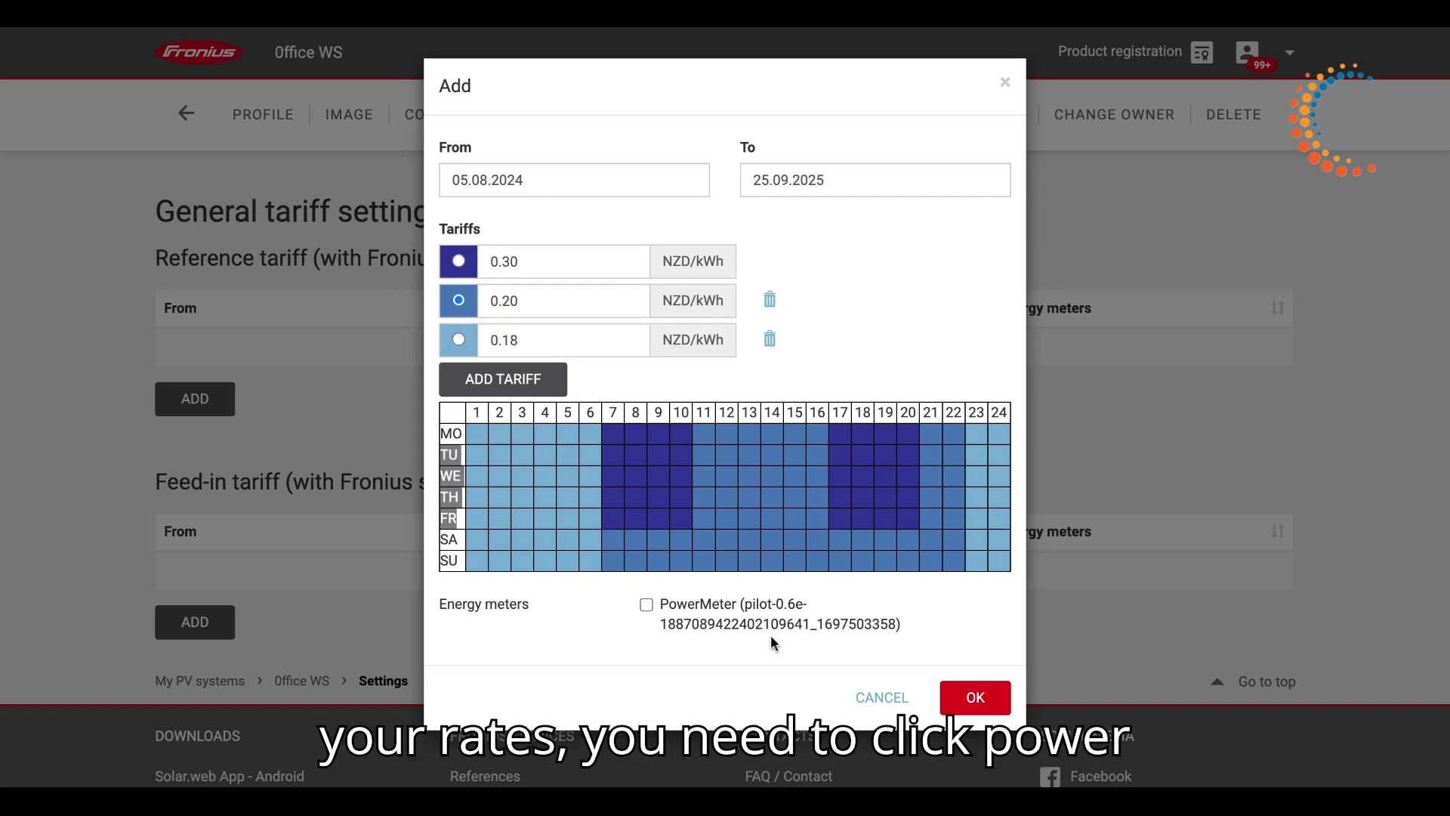
left_click(646, 606)
left_click(980, 701)
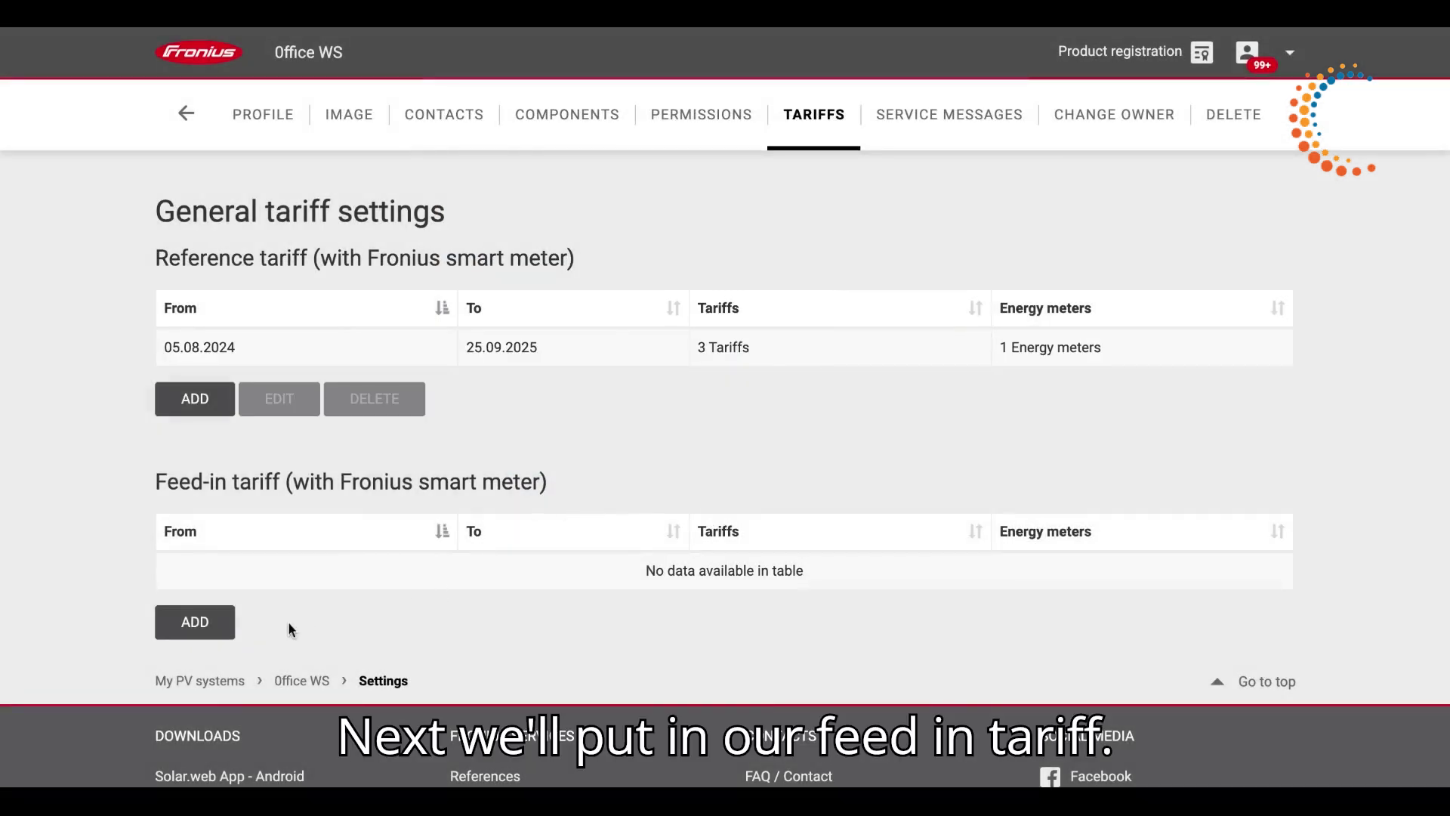
Add a feed-in tariff valid from 05.08.2024 to 25.09.2025.
left_click(195, 621)
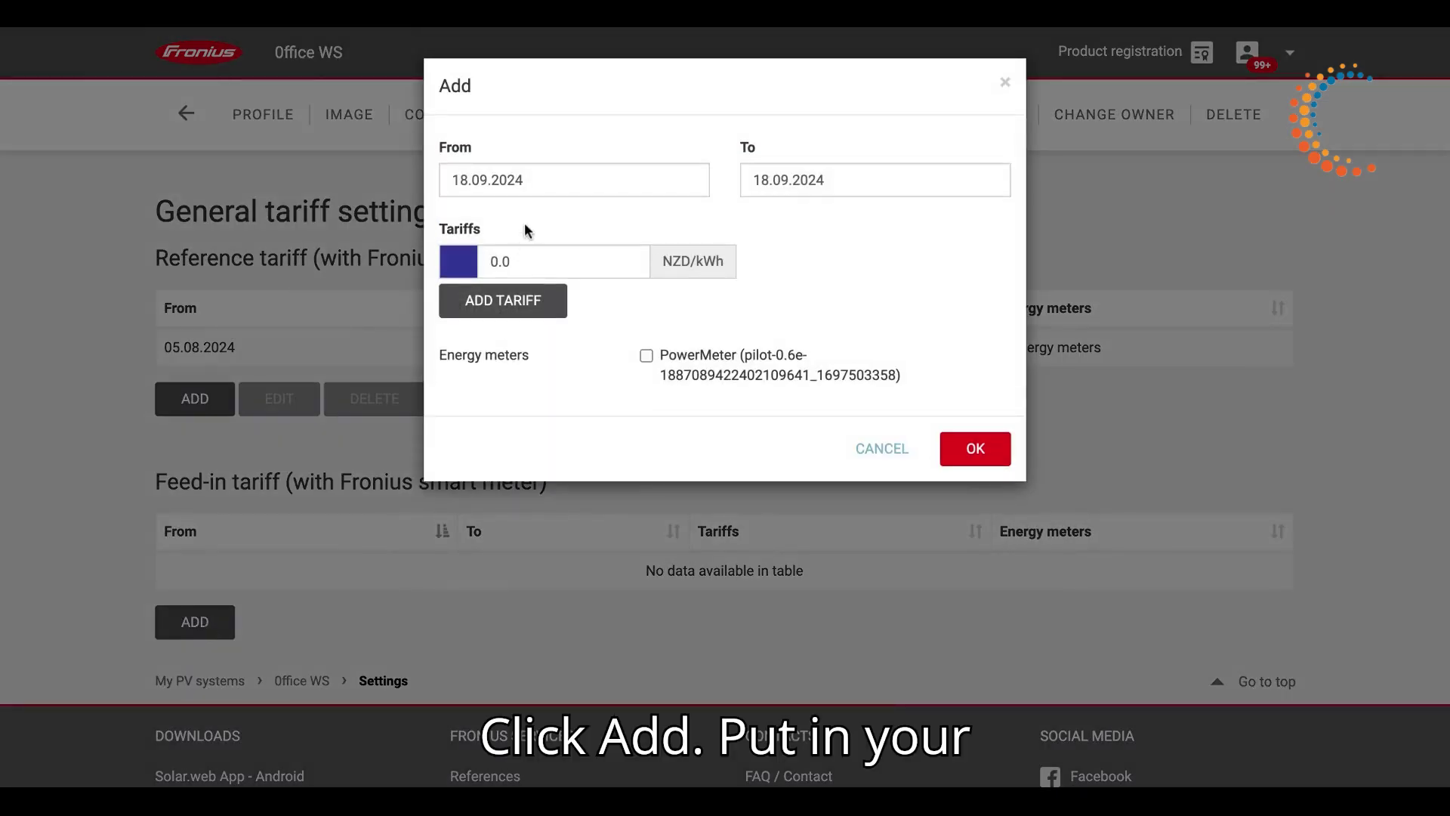
left_click(527, 185)
left_click(460, 218)
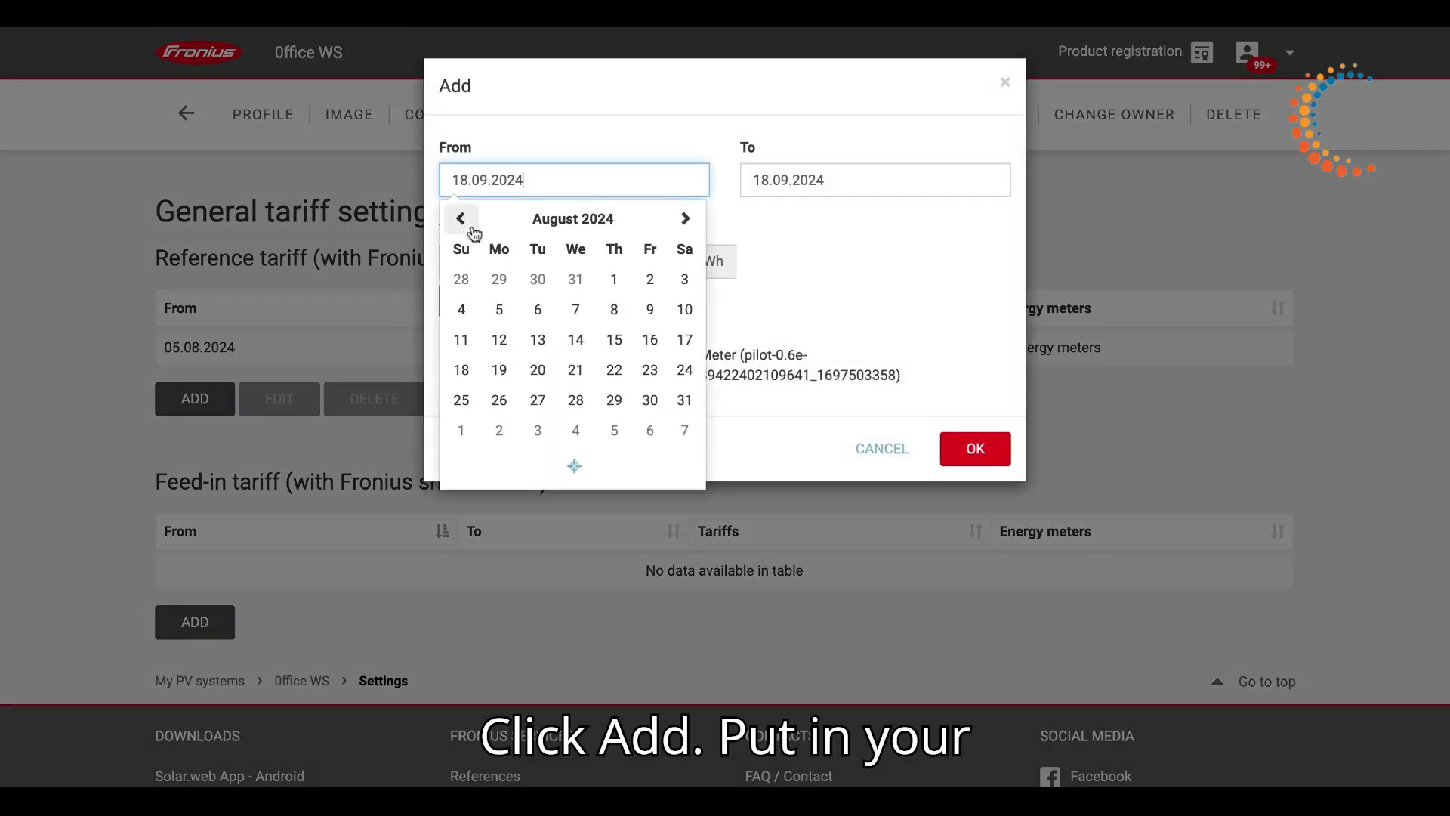
left_click(499, 308)
left_click(823, 175)
left_click(929, 219)
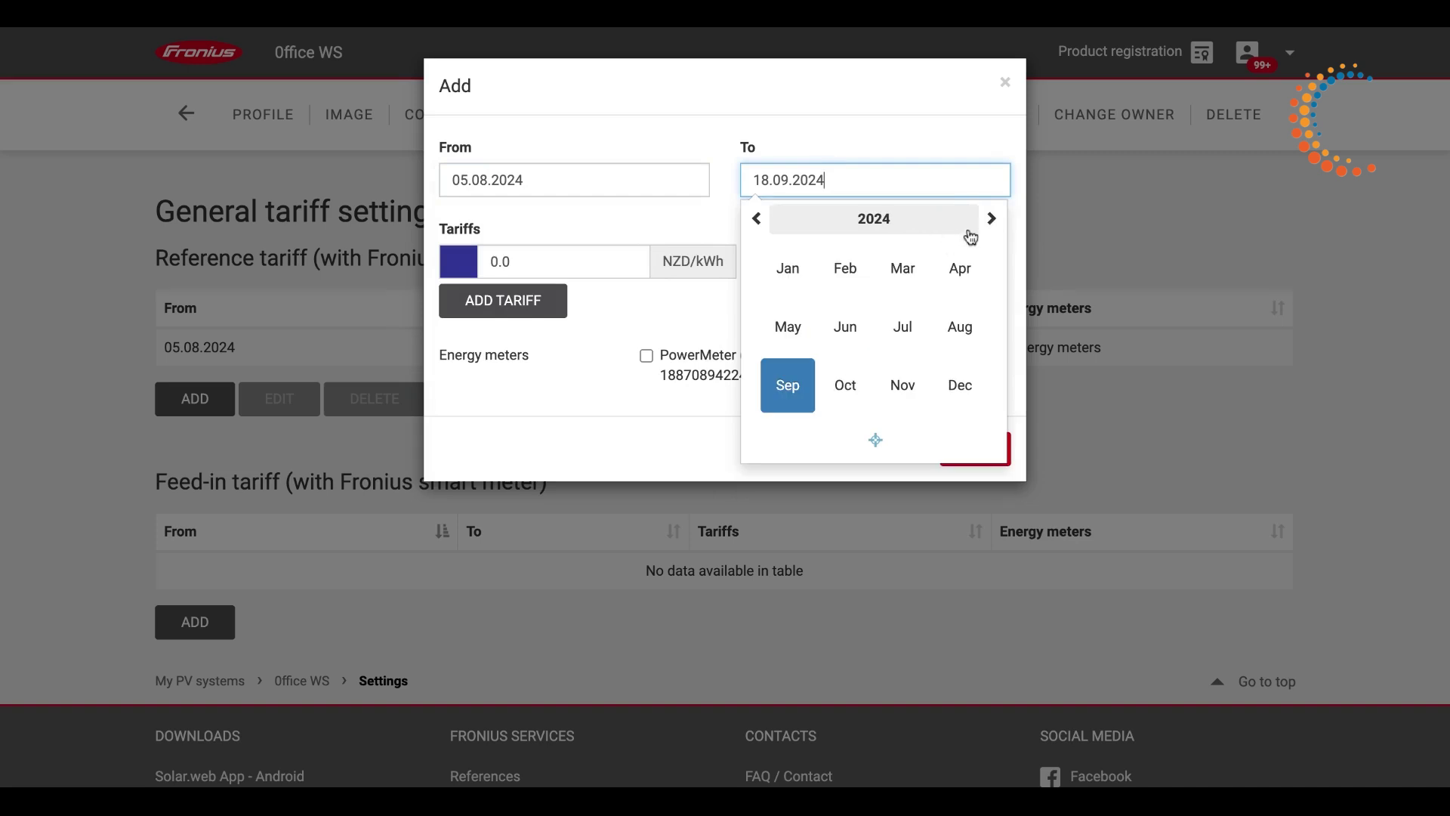
left_click(988, 234)
left_click(790, 387)
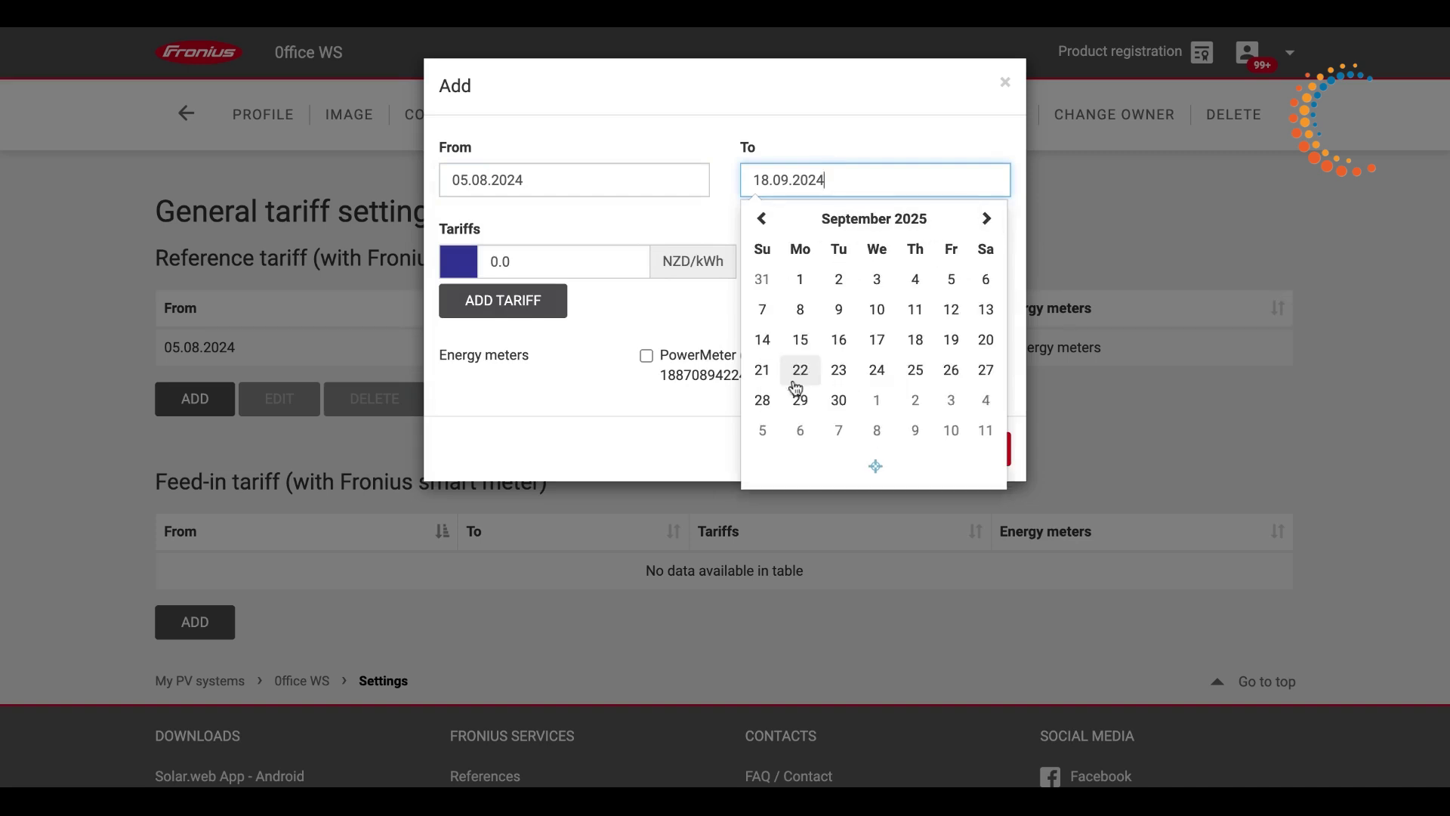
left_click(912, 373)
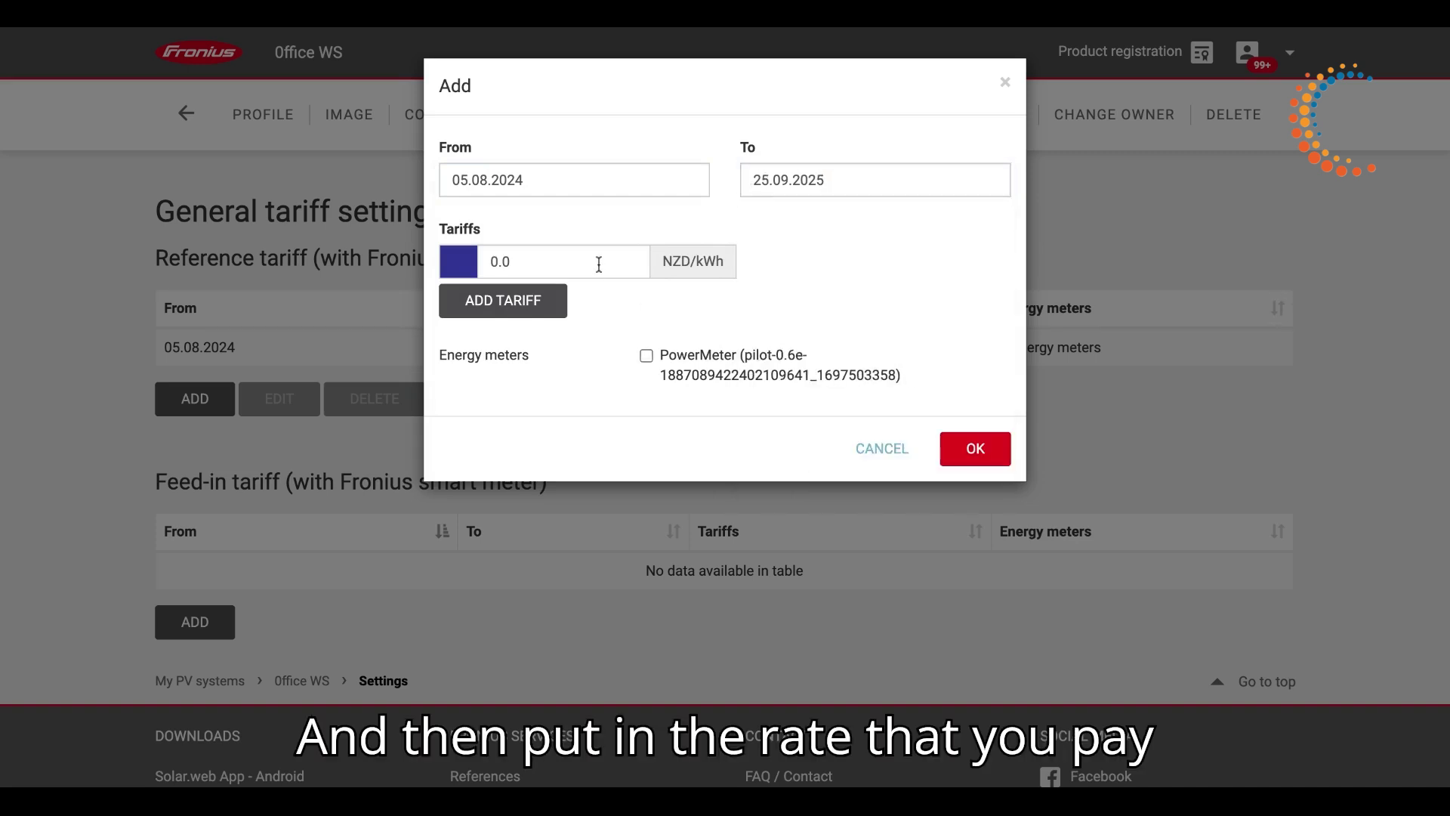
Set the feed-in rate to 0.12 NZD/kWh, link the PowerMeter, and save it.
left_click(599, 264)
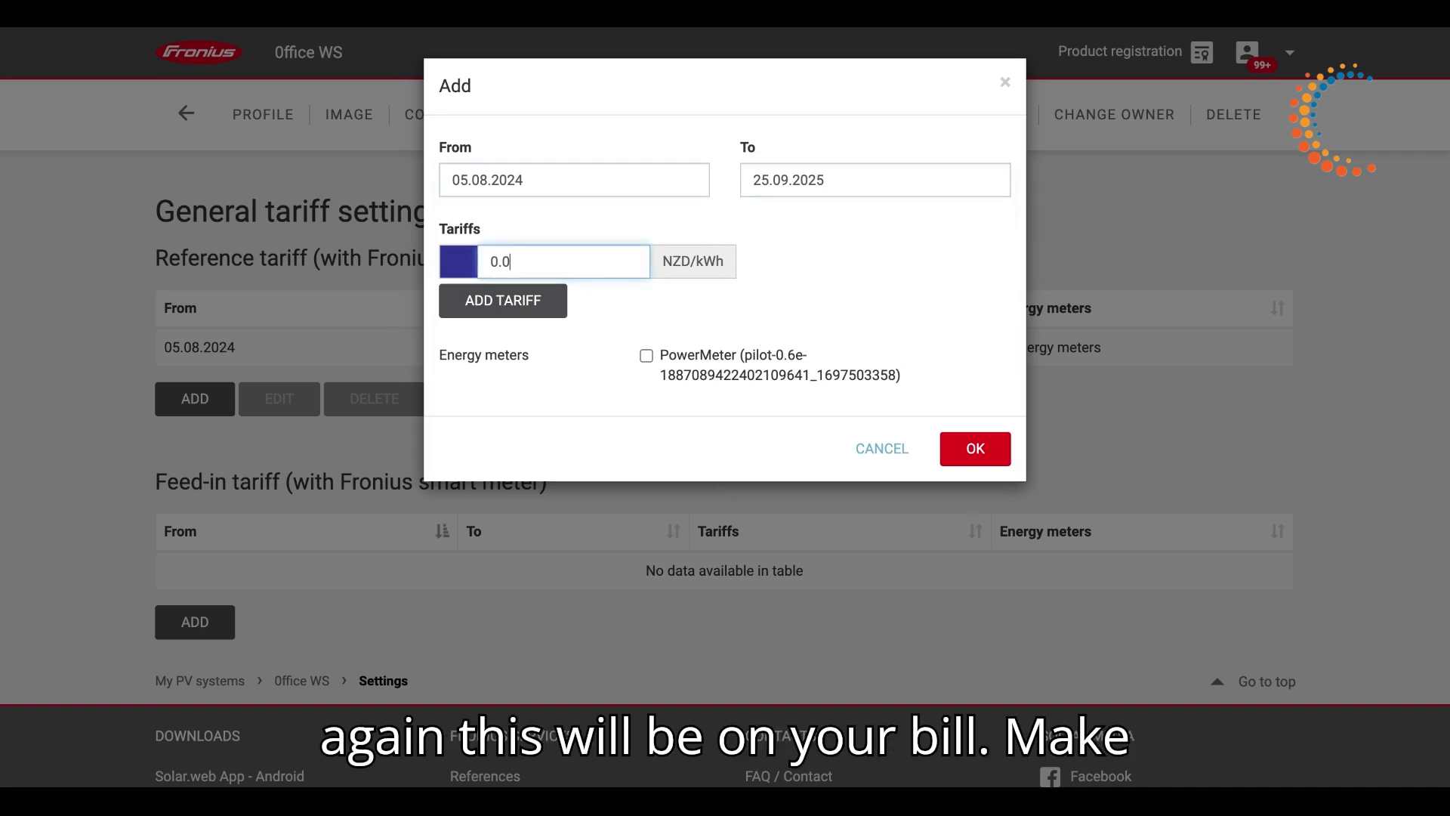
key("BackSpace")
type("12")
left_click(647, 356)
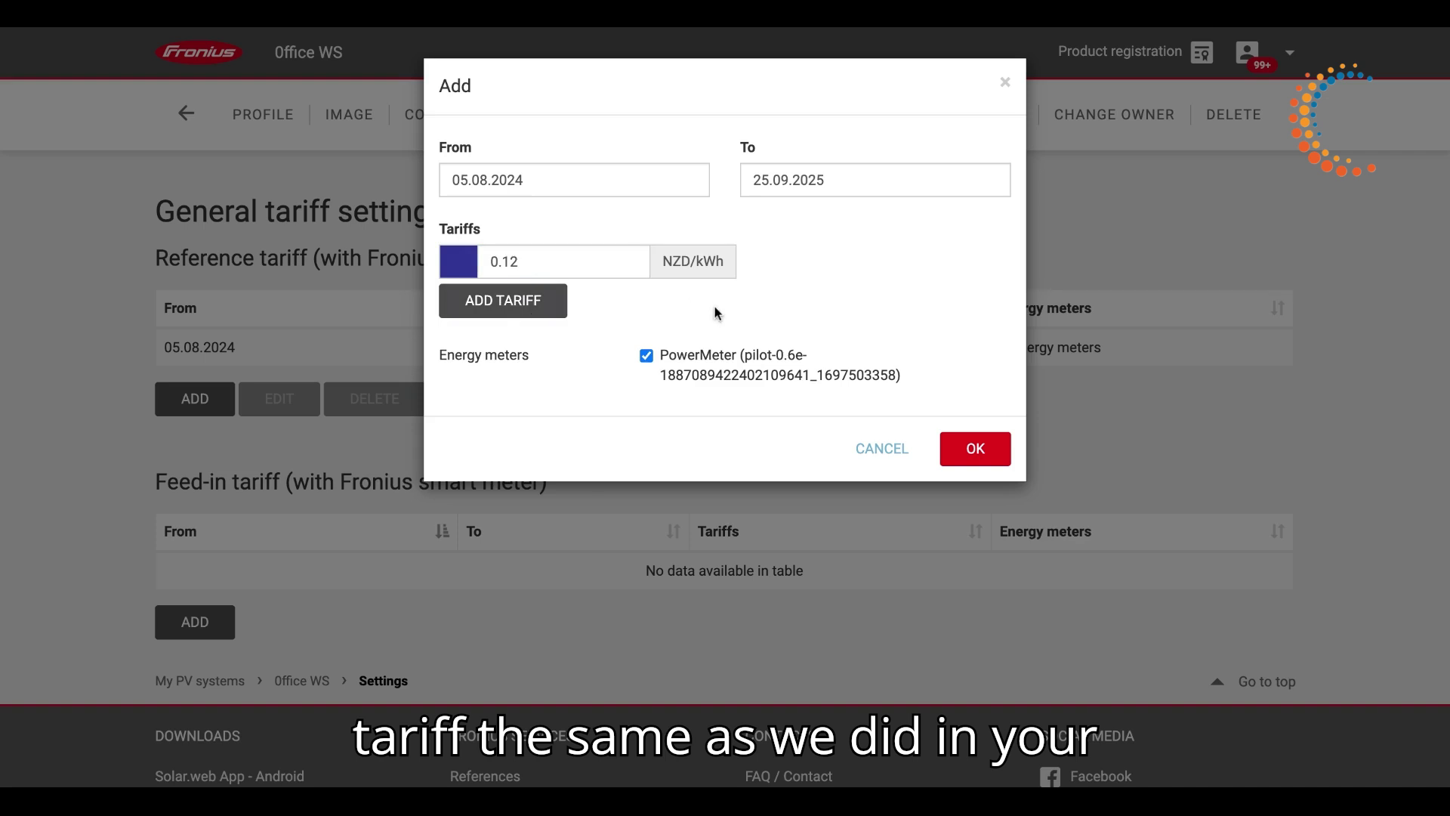
left_click(976, 450)
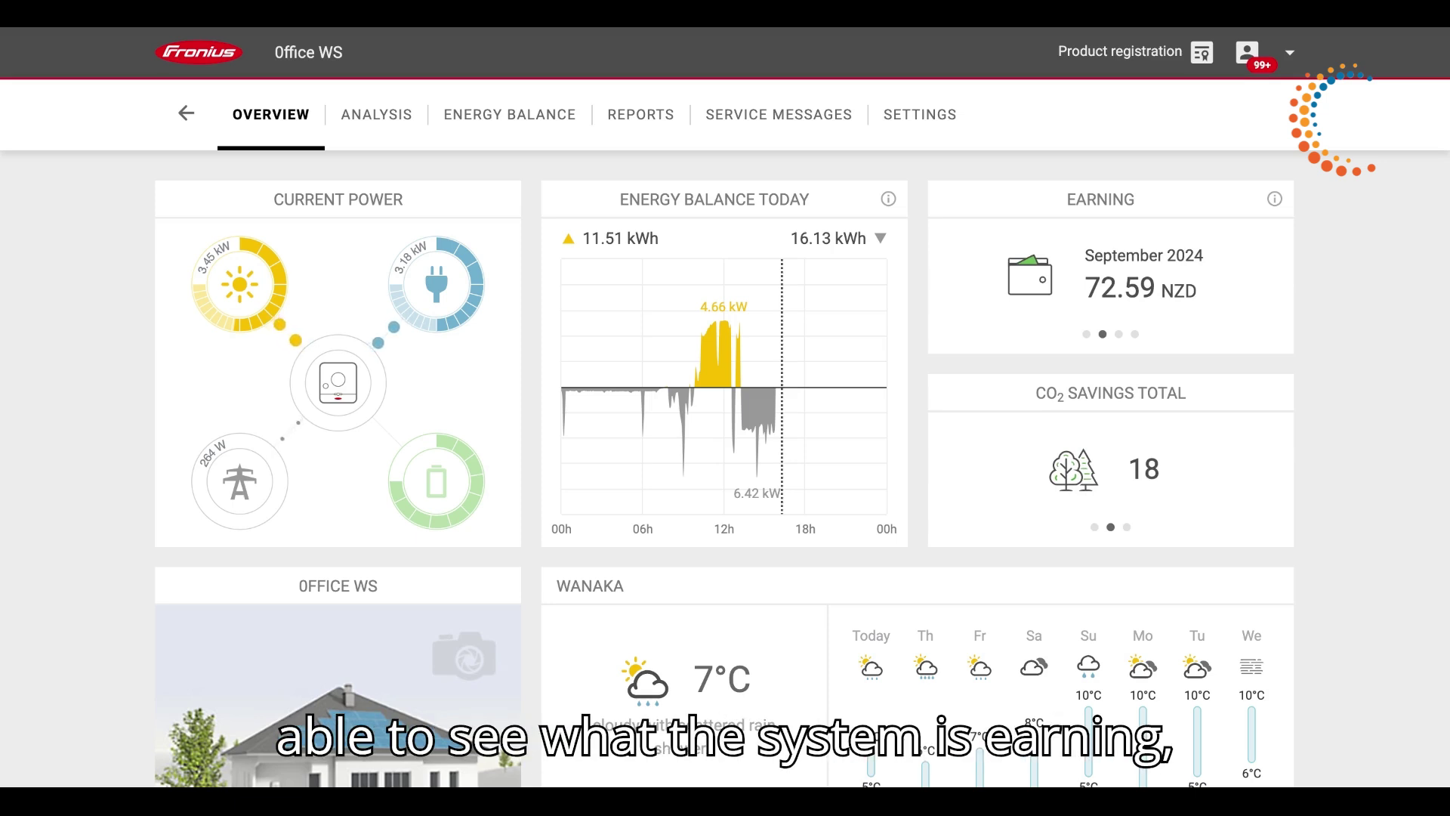
Review the Earnings panel for today, September 2024, 2024 and the 72.59 NZD lifetime total.
left_click(1086, 334)
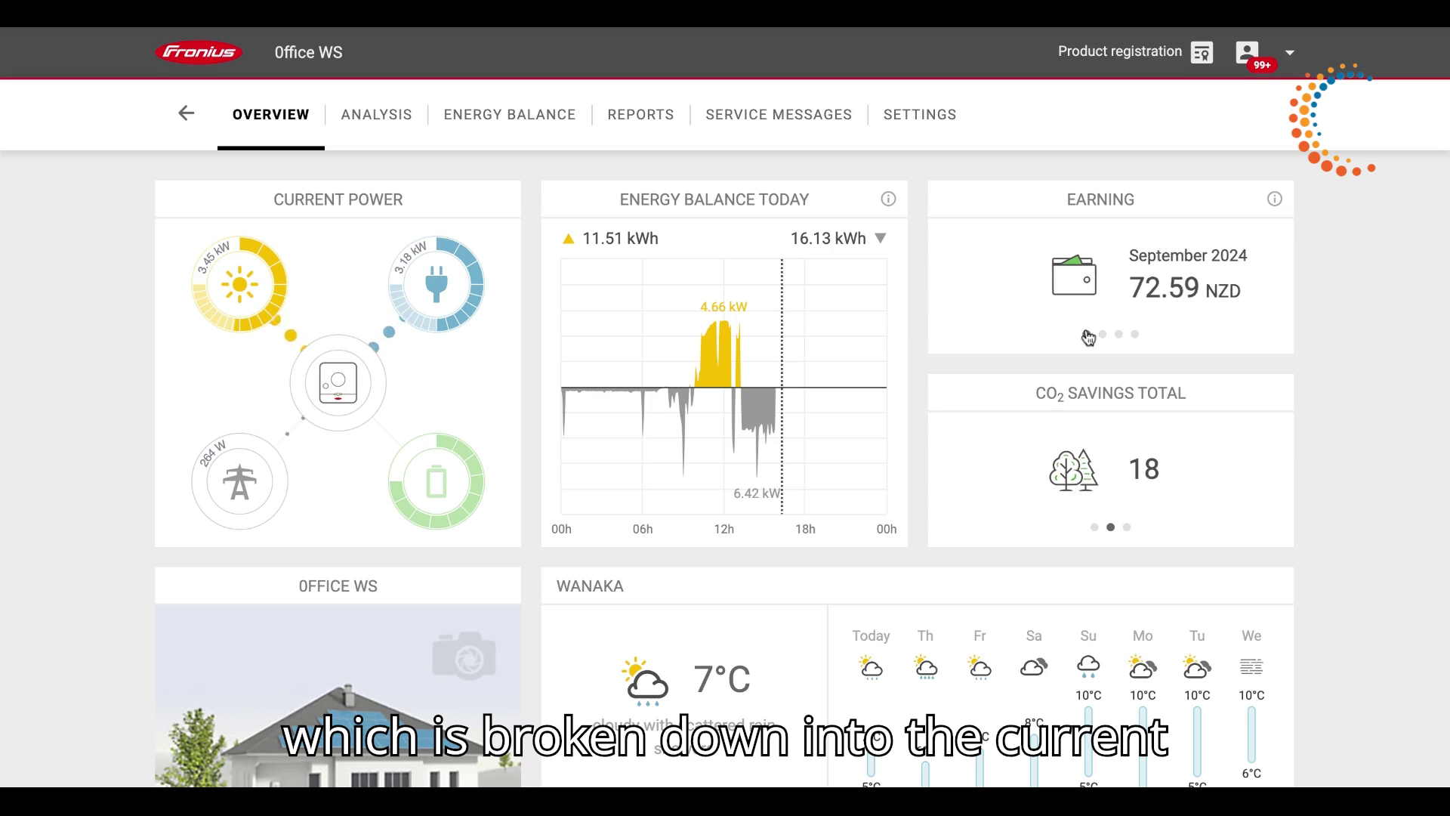
left_click(1104, 337)
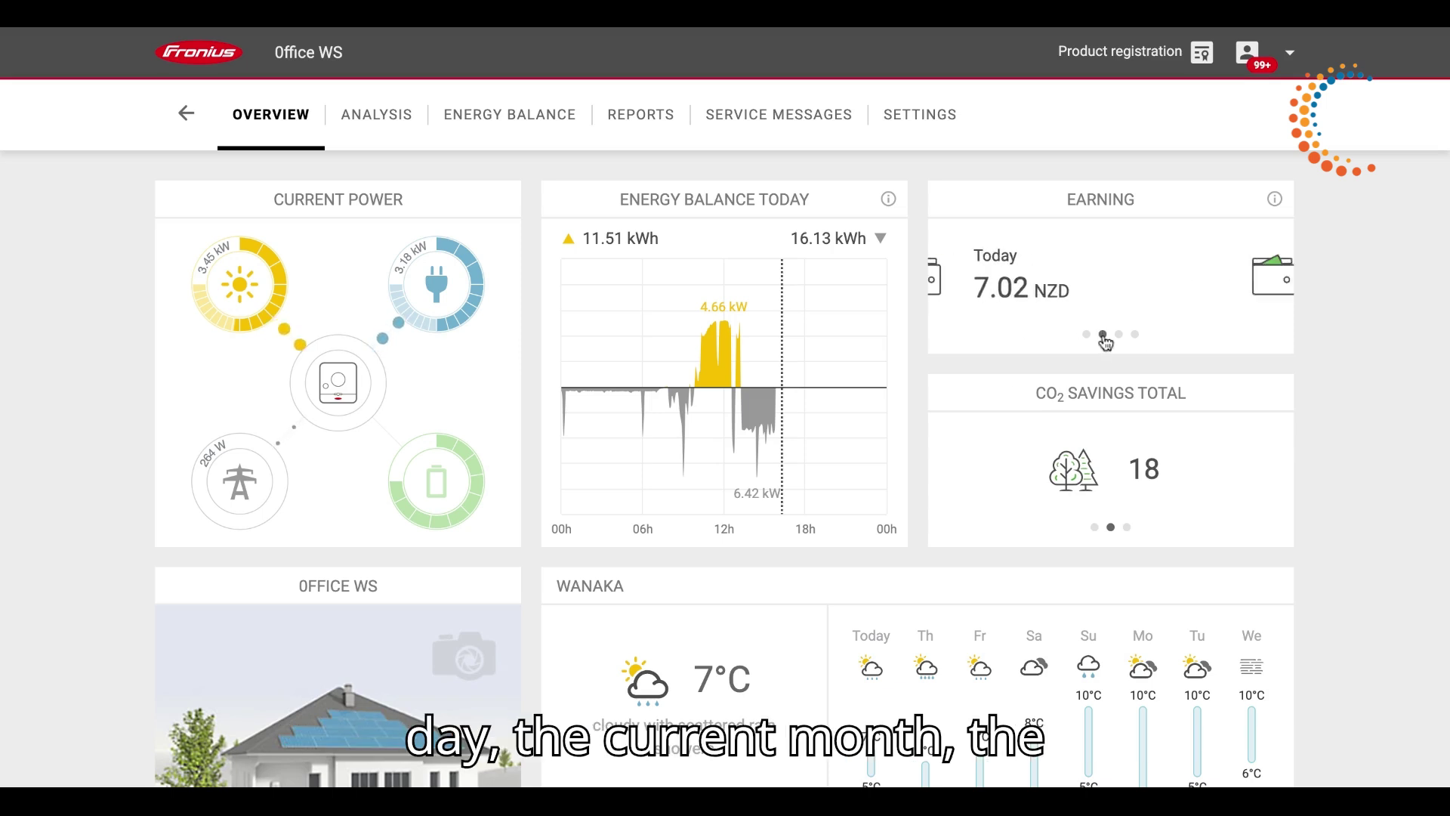
left_click(1119, 336)
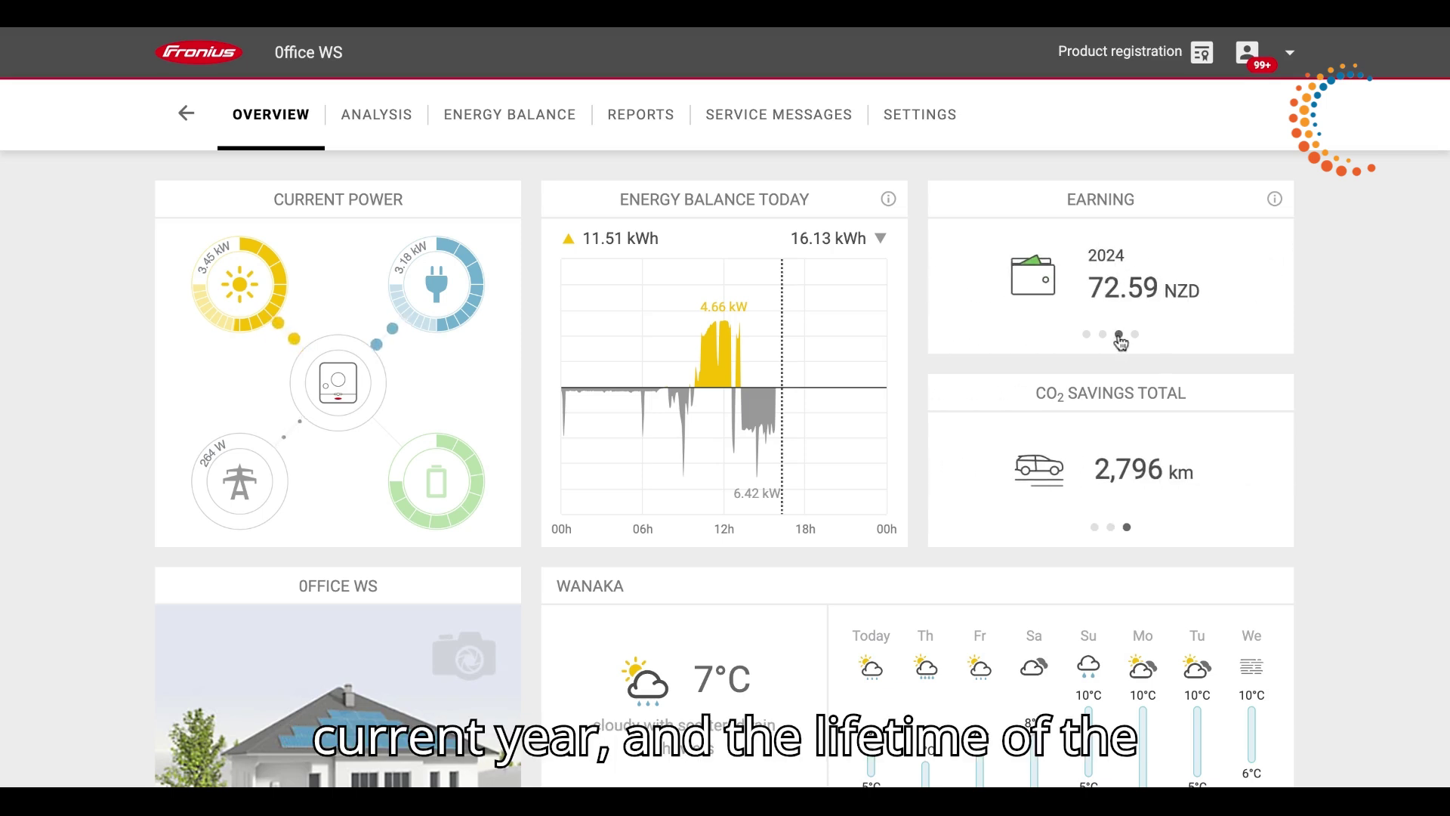
left_click(1134, 336)
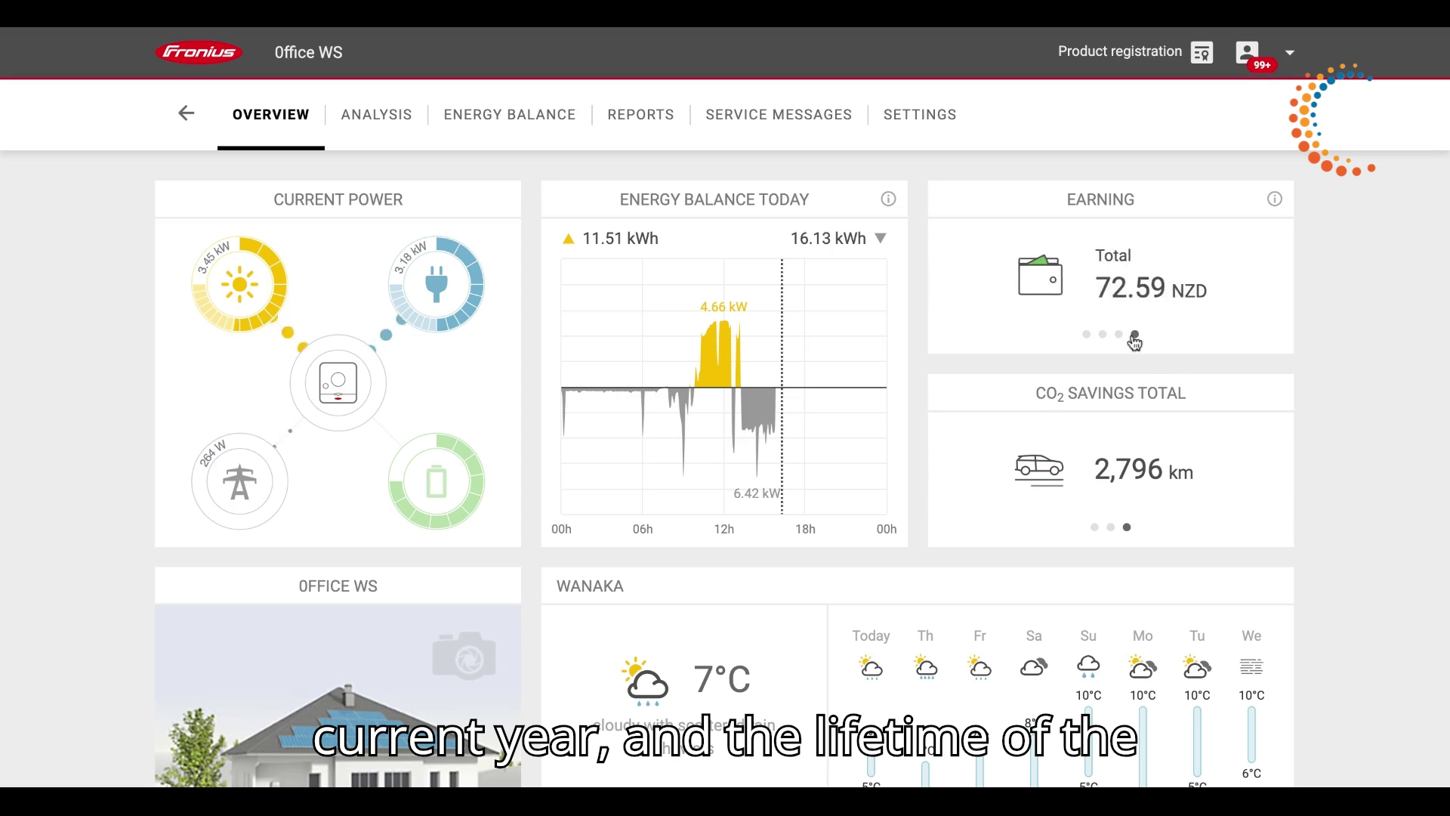